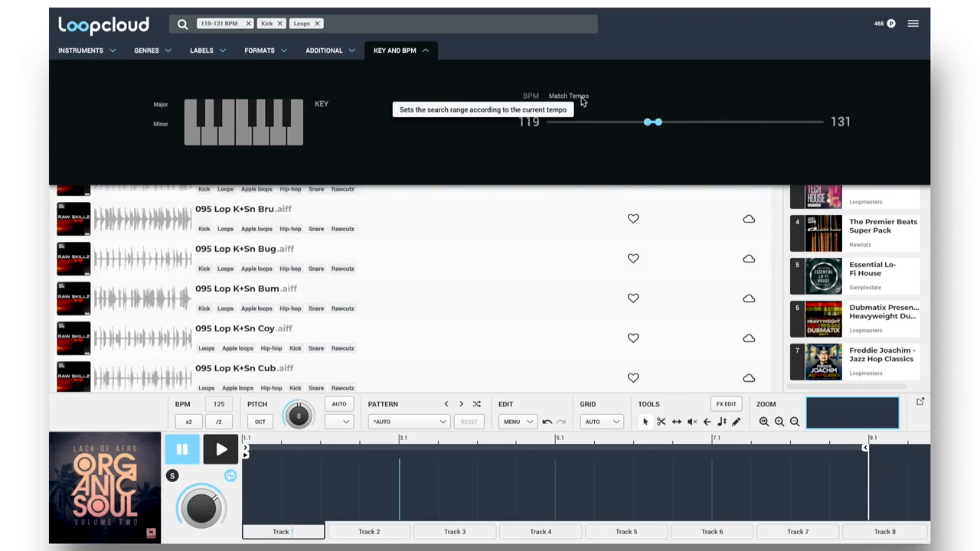
Close the tempo filter and audition the kick loops AJ_123_Kick_Roll, HAU_126_Kickloop_Kit1 and HAU_126_Kickloop_Kit2.
left_click(425, 52)
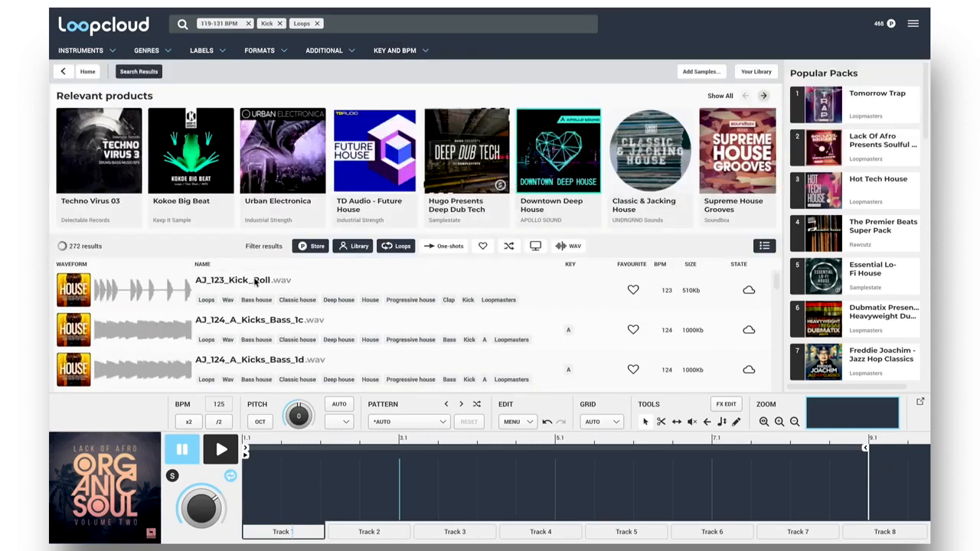
left_click(254, 281)
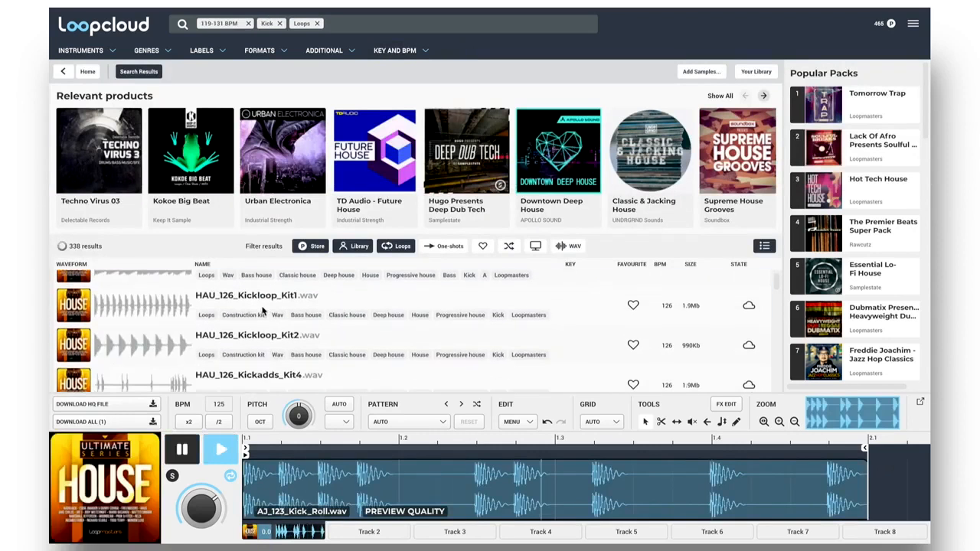
left_click(258, 303)
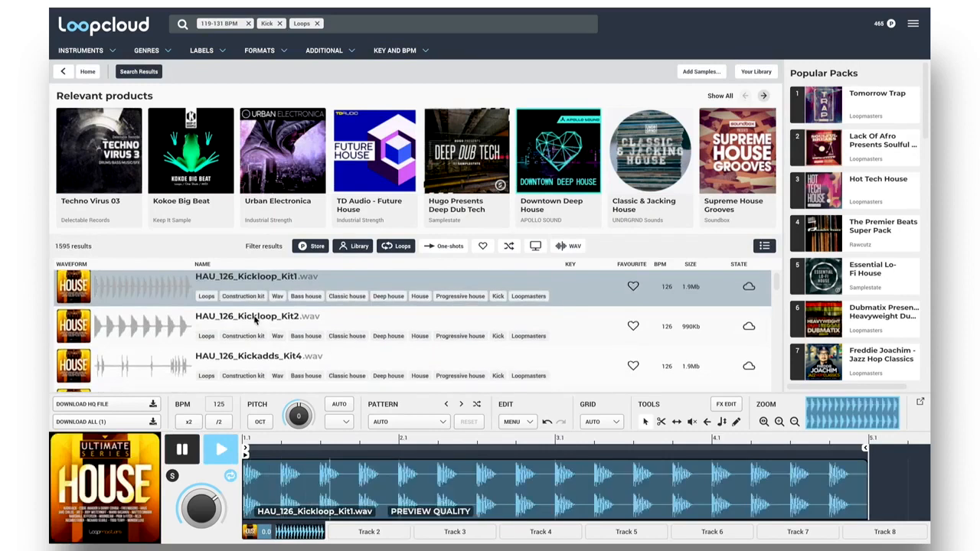
left_click(285, 314)
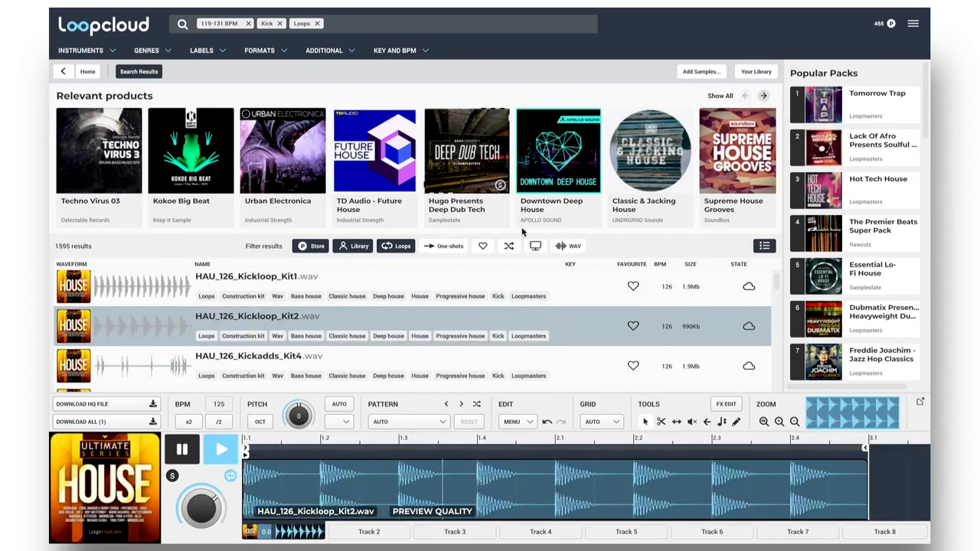
Shuffle the kick loop results and audition several, including V7_Kit 6_Kick_127, DDT_Kick_120_03 and MAI_120_Kit_03_Kick_&_Clap.
left_click(509, 247)
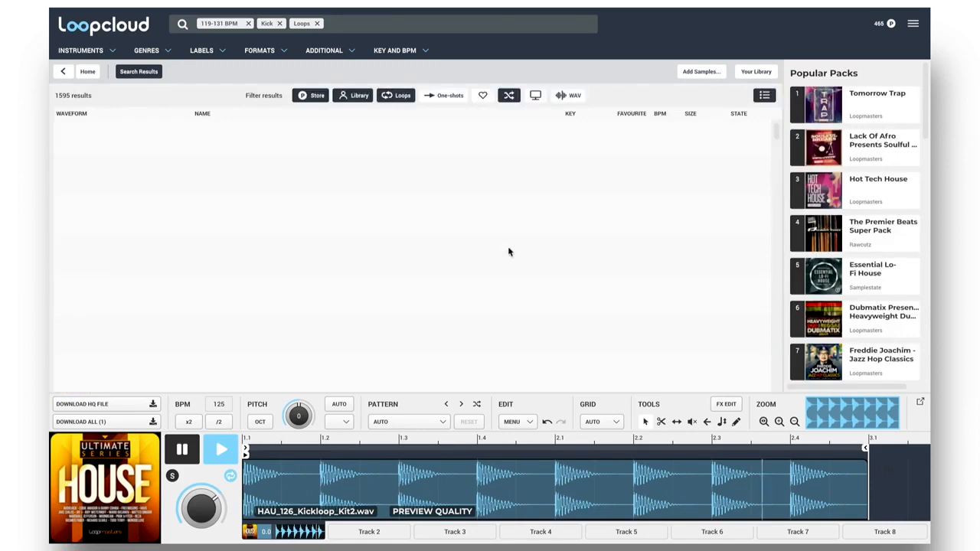
left_click(325, 305)
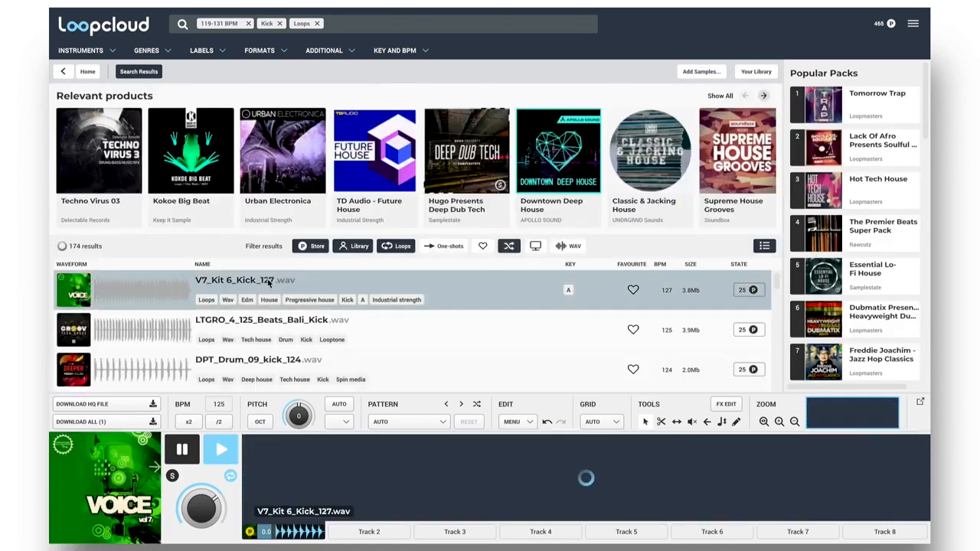
left_click(297, 323)
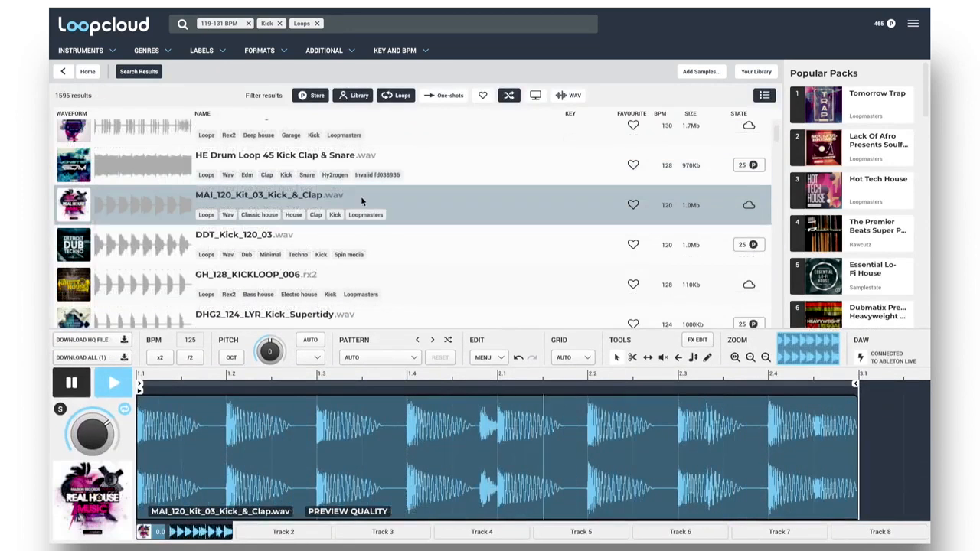
left_click(249, 245)
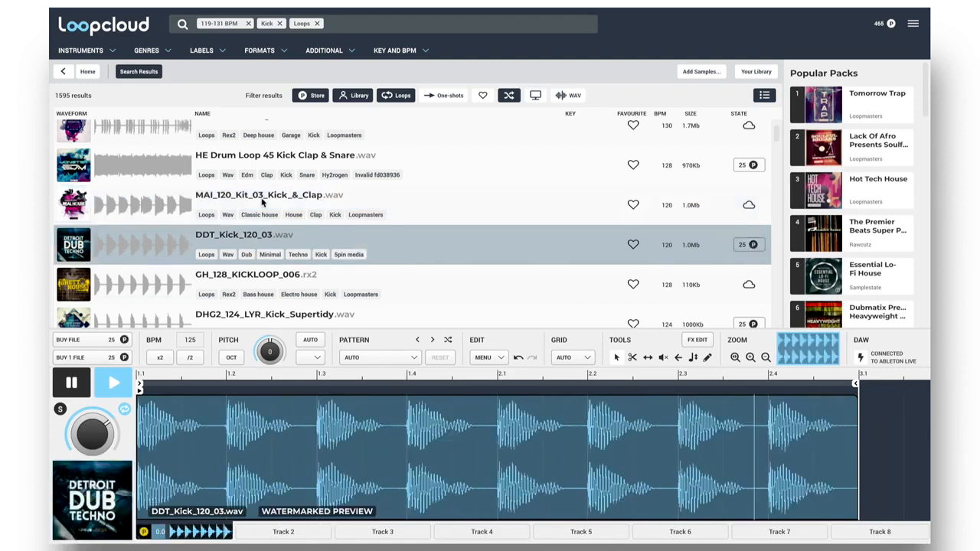
left_click(261, 200)
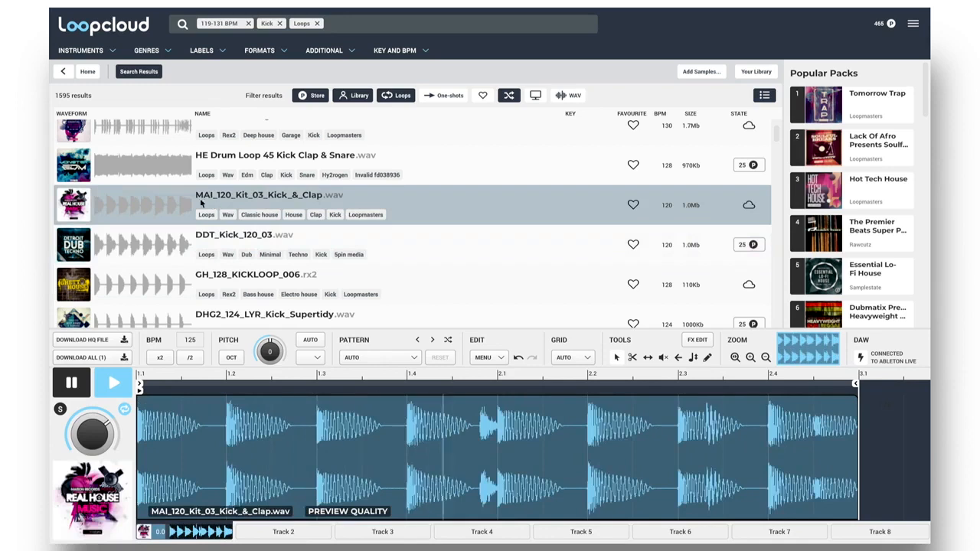
Stop the preview, place MAI_120_Kit_03_Kick_&_Clap.wav in the first clip slot of Ableton Live's track 2, and launch and open the clip.
key("space")
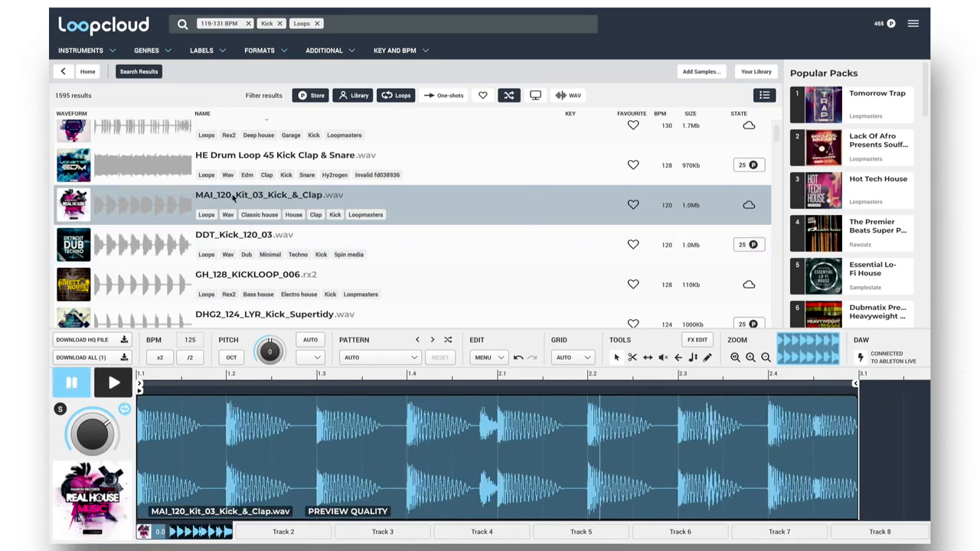
left_click_drag(236, 197, 203, 193)
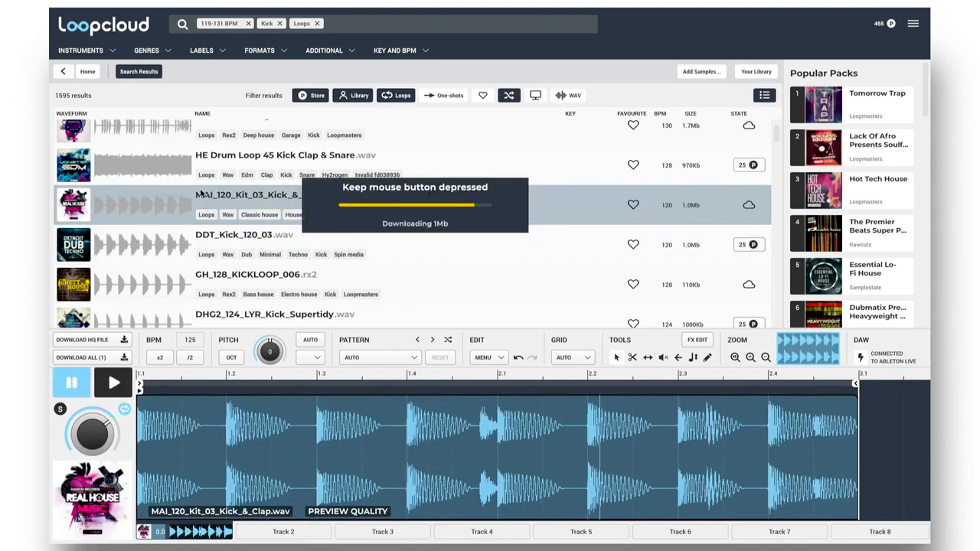
left_click_drag(146, 181, 109, 175)
left_click_drag(49, 171, 156, 49)
left_click(137, 49)
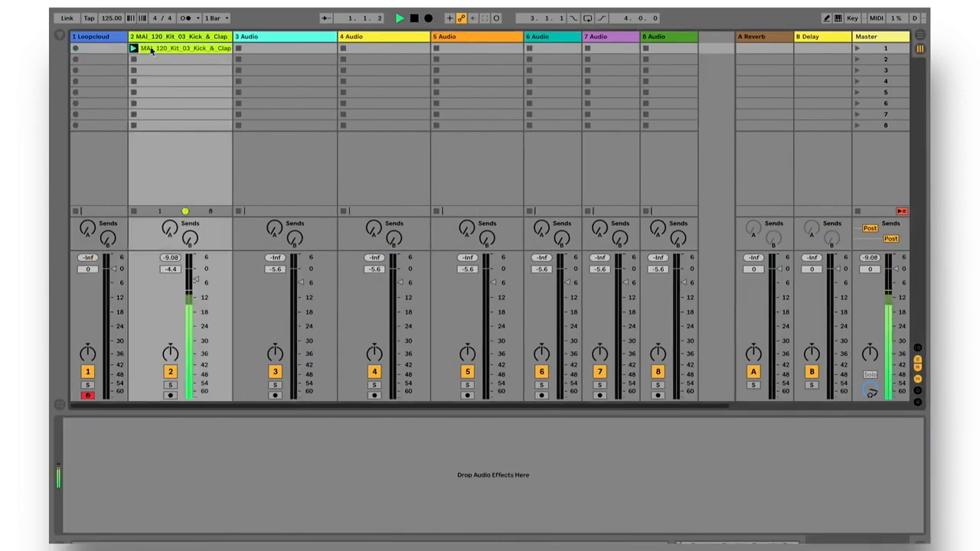
double_click(163, 49)
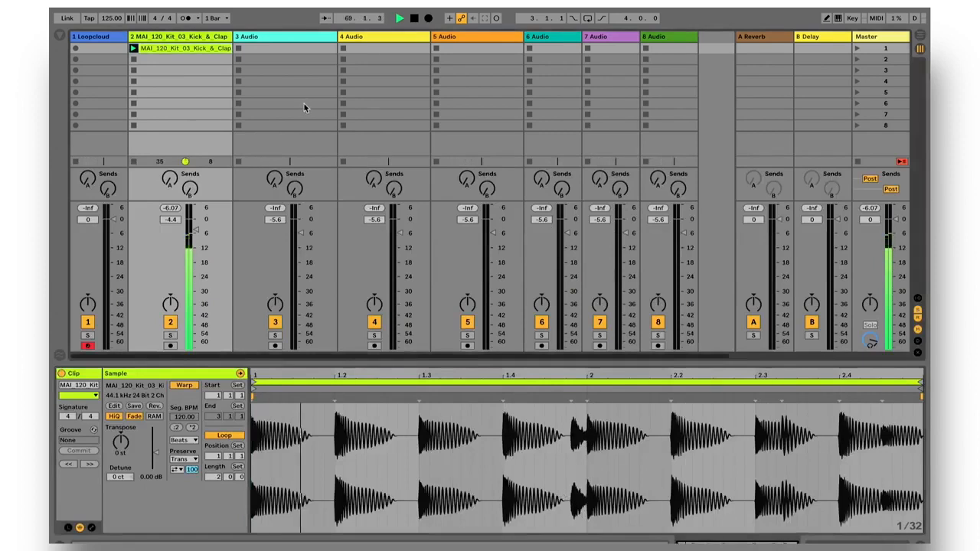
Switch back to Loopcloud and replace the Kick search tag with the Synth bass instrument filter.
key("super+Tab")
left_click(320, 24)
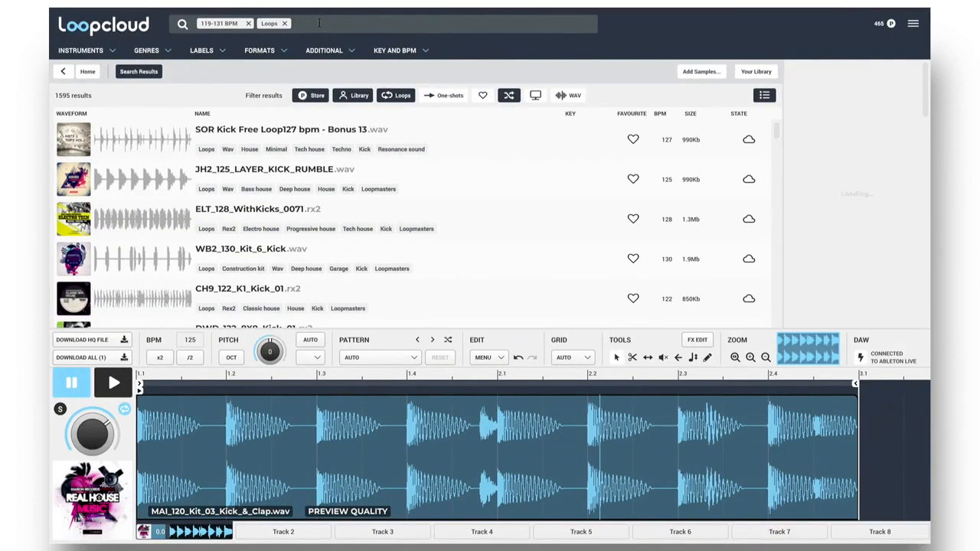
left_click(113, 52)
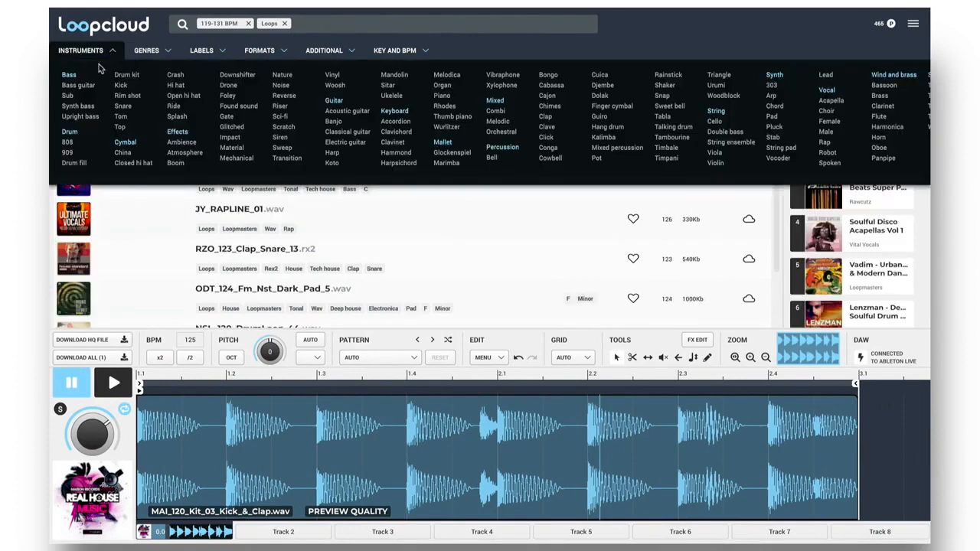
left_click(77, 106)
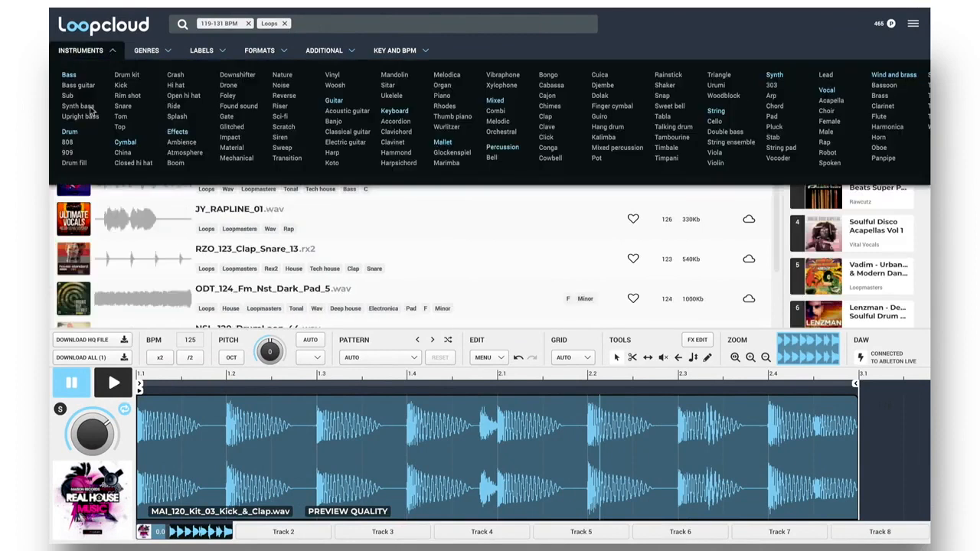
left_click(114, 52)
Audition the first five synth bass loops in the results, from ODT_124_C_Synth_Bass_3 to BDT2_125_B_Synth_Bass_9.
left_click(246, 131)
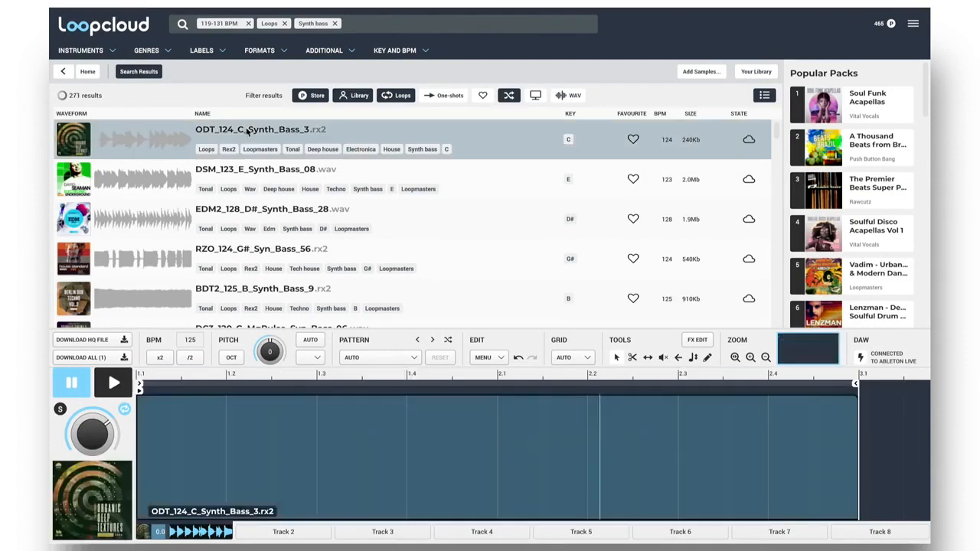
left_click(277, 174)
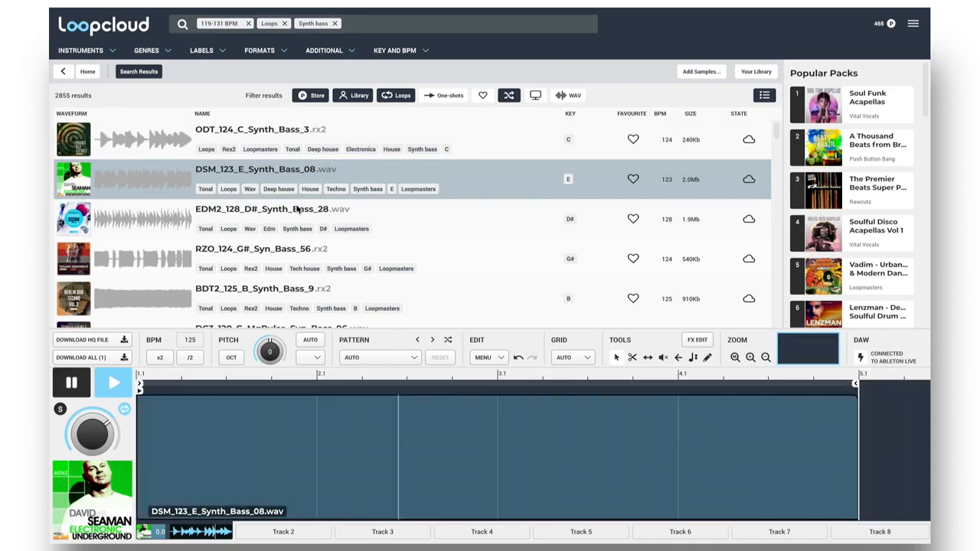
left_click(296, 211)
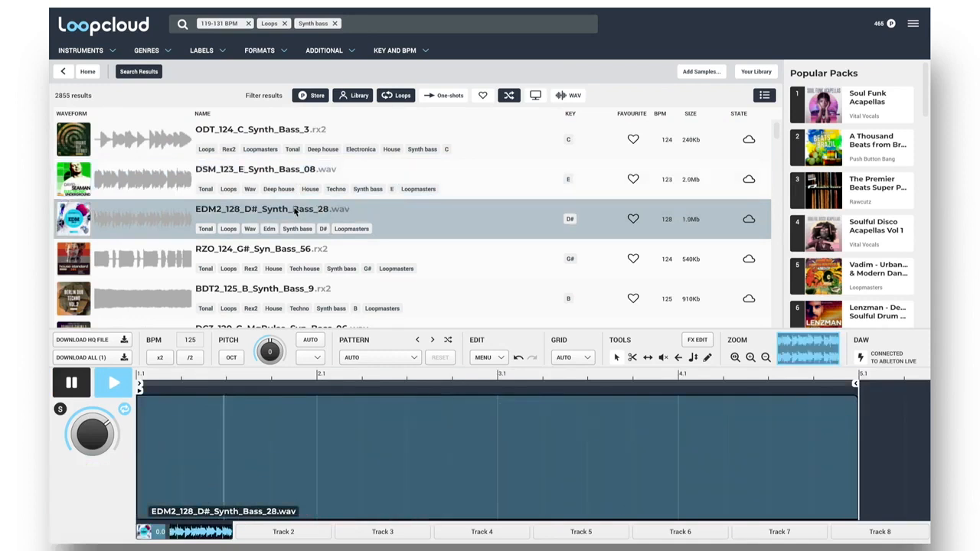
left_click(285, 253)
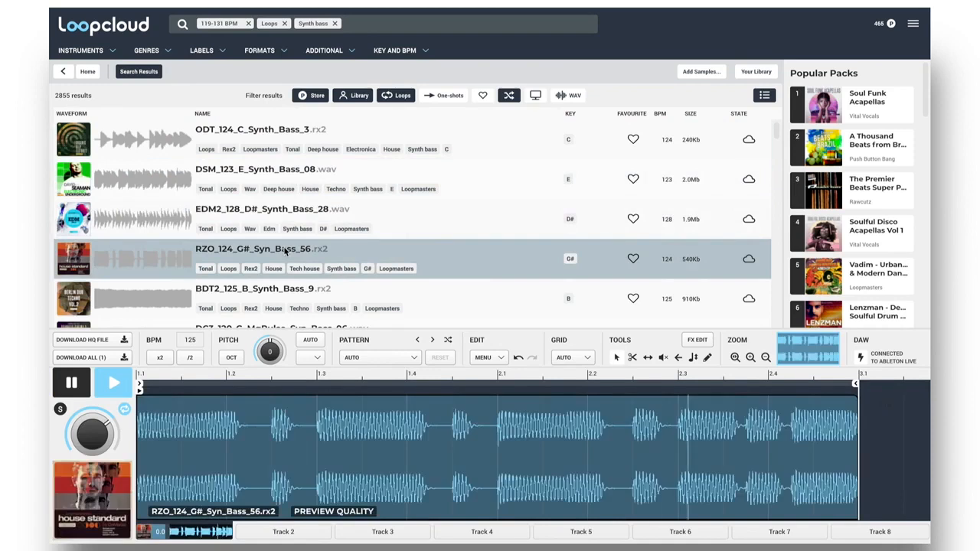
left_click(268, 295)
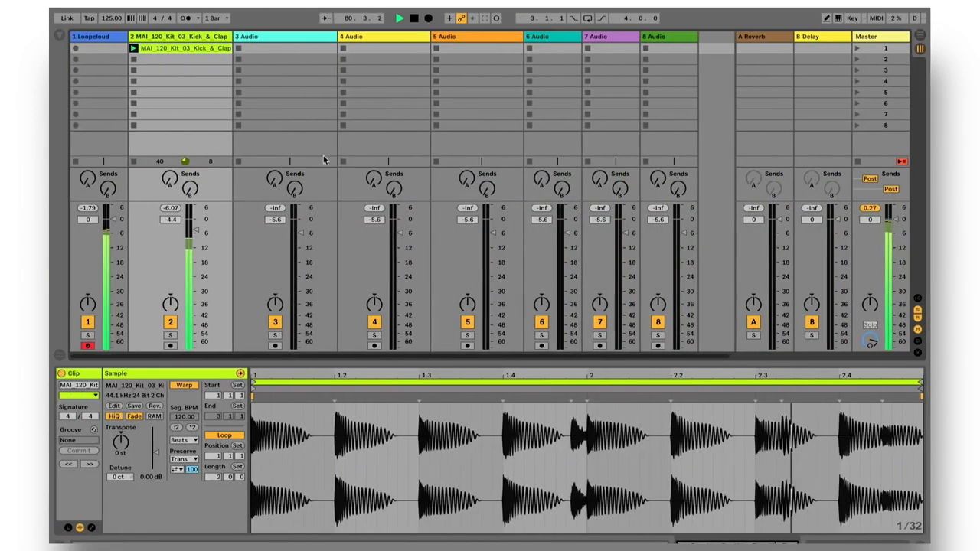
In Ableton Live, show the Loopcloud track's devices and turn on its sidechained Compressor.
left_click(96, 36)
double_click(96, 37)
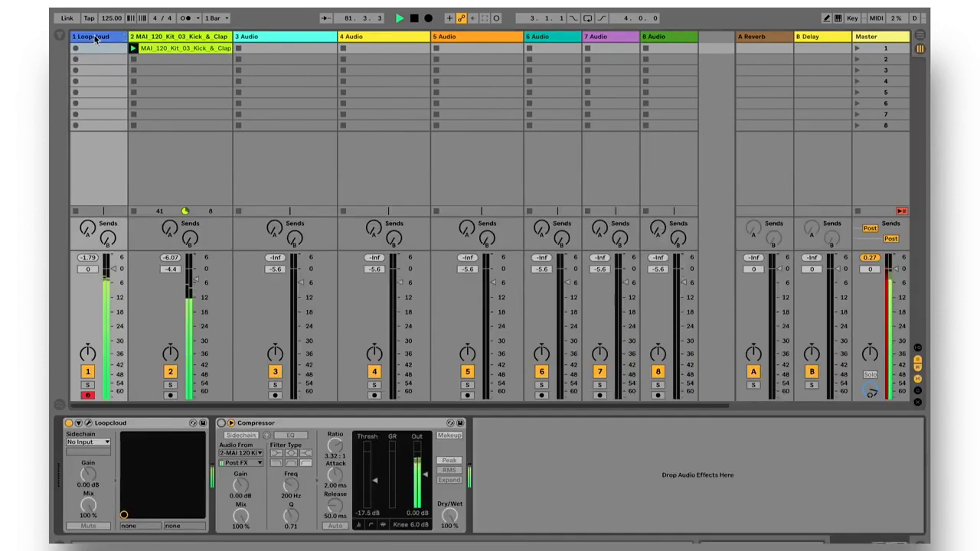
left_click(221, 424)
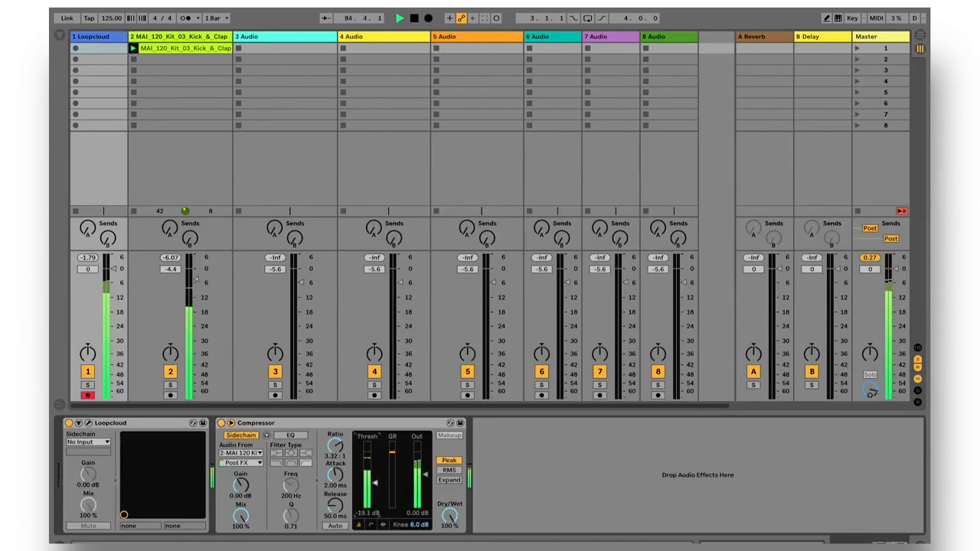
Return to Loopcloud and narrow the synth bass results to the Bass house genre.
key("super+Tab")
scroll(266, 223, "down", 3)
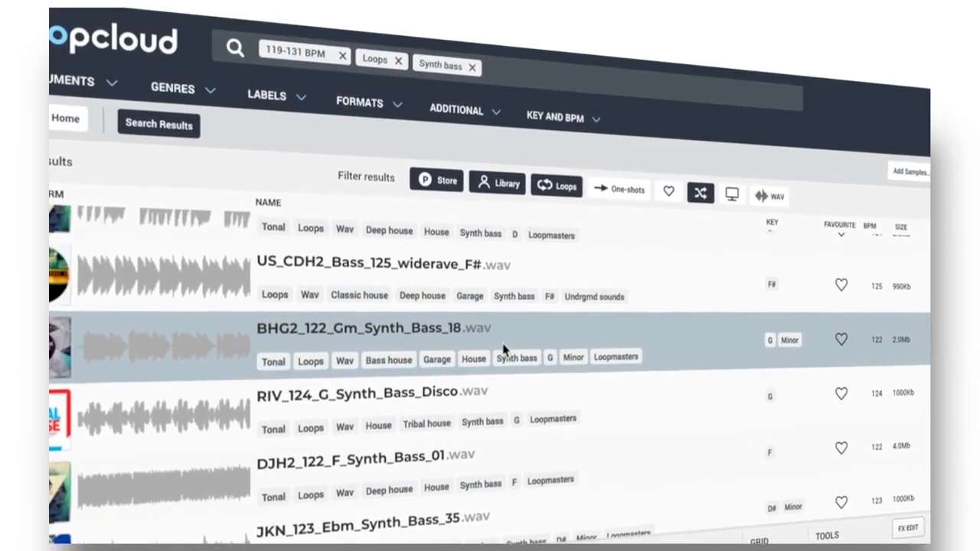
left_click(207, 101)
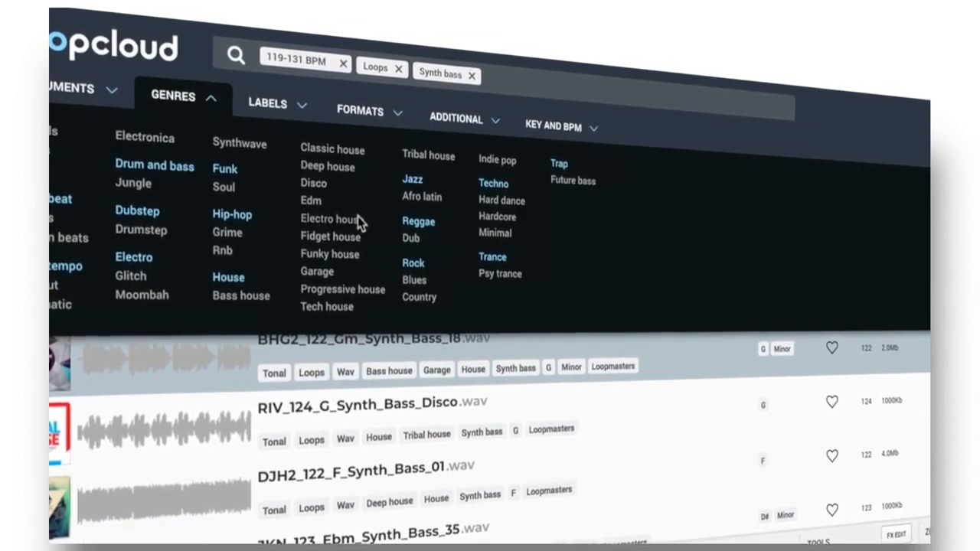
left_click(212, 101)
Audition the bass house loops, stop the preview, and place BHG2_123_Fm_Synth_Bass_18.wav in the first clip slot of Ableton Live's track 3.
left_click(390, 379)
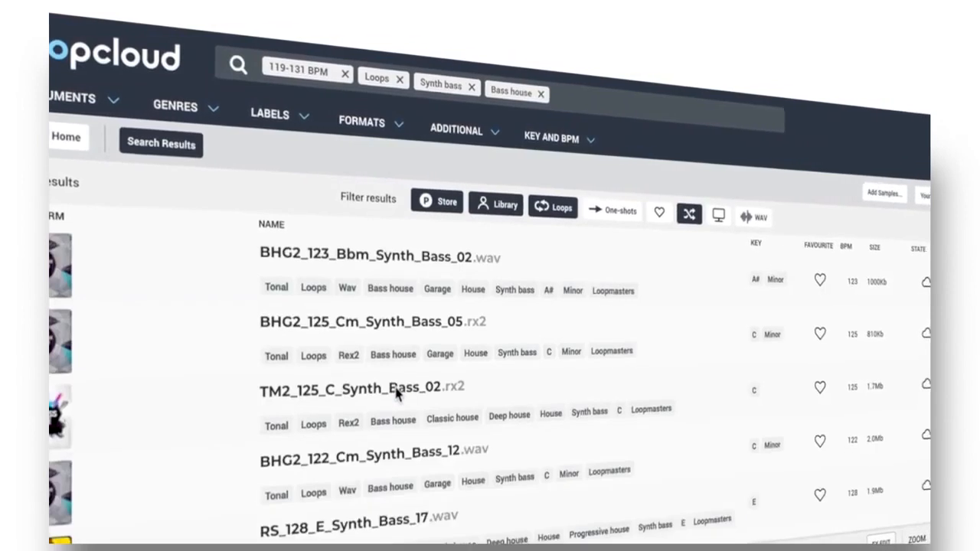
left_click(398, 262)
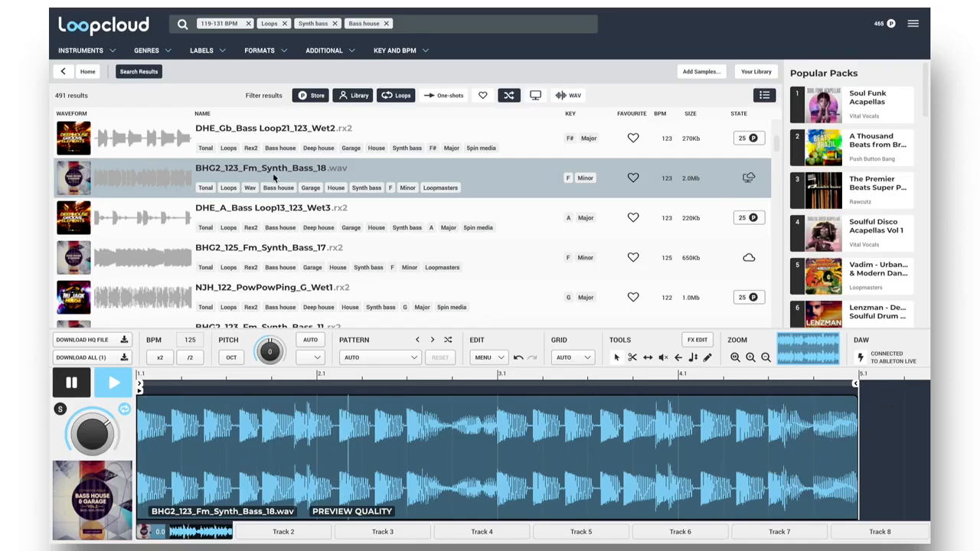
key("space")
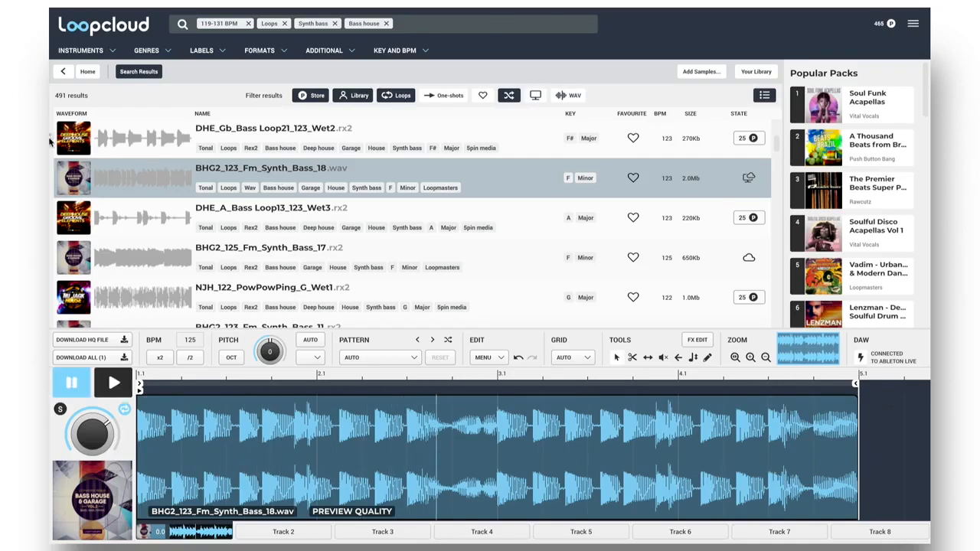
left_click_drag(49, 142, 275, 49)
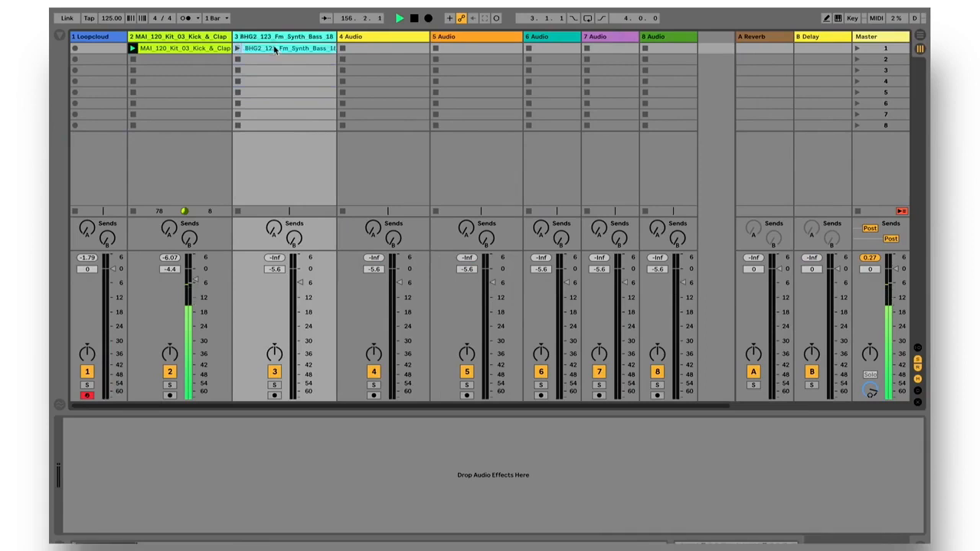
left_click(257, 51)
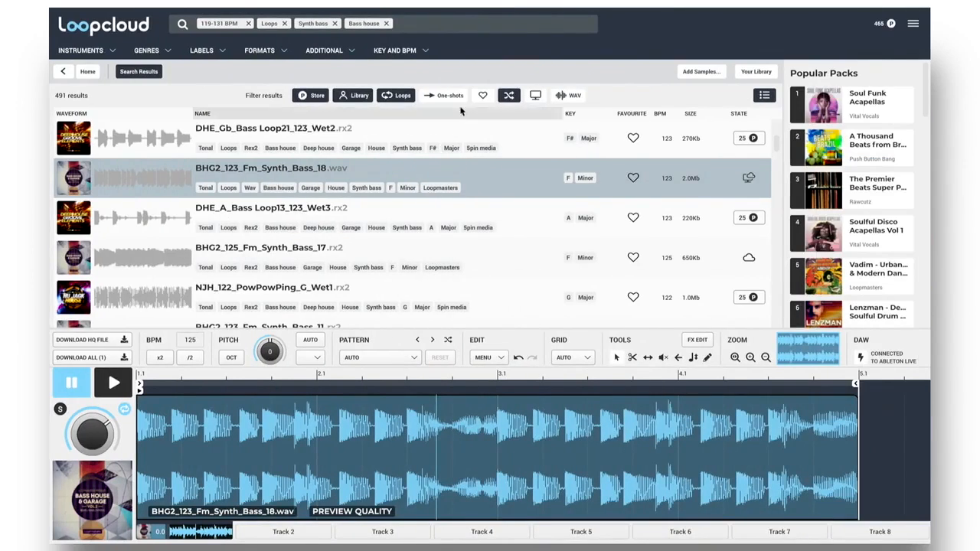
In Loopcloud, filter the loops to key F and the Synth instrument, removing the Synth bass and Bass house tags.
left_click(425, 52)
left_click(243, 136)
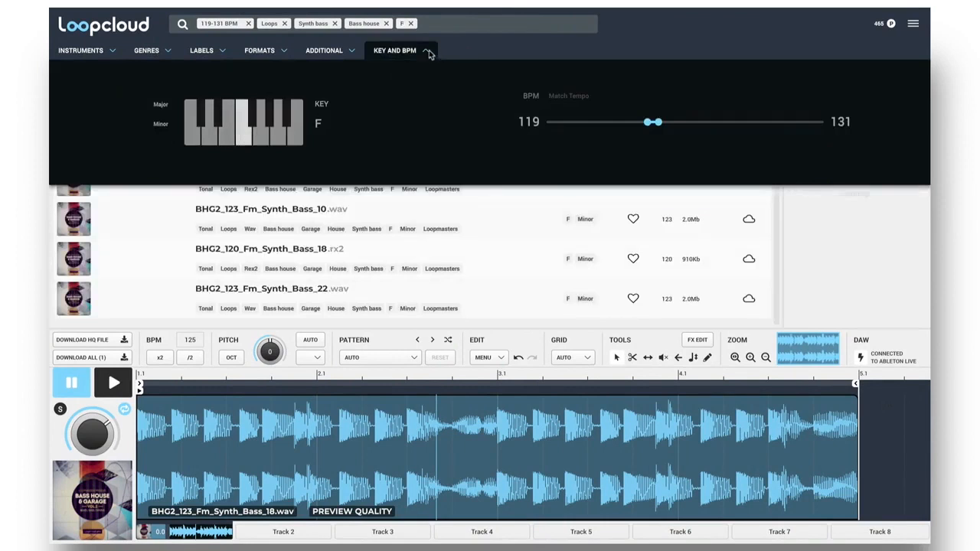
left_click(111, 52)
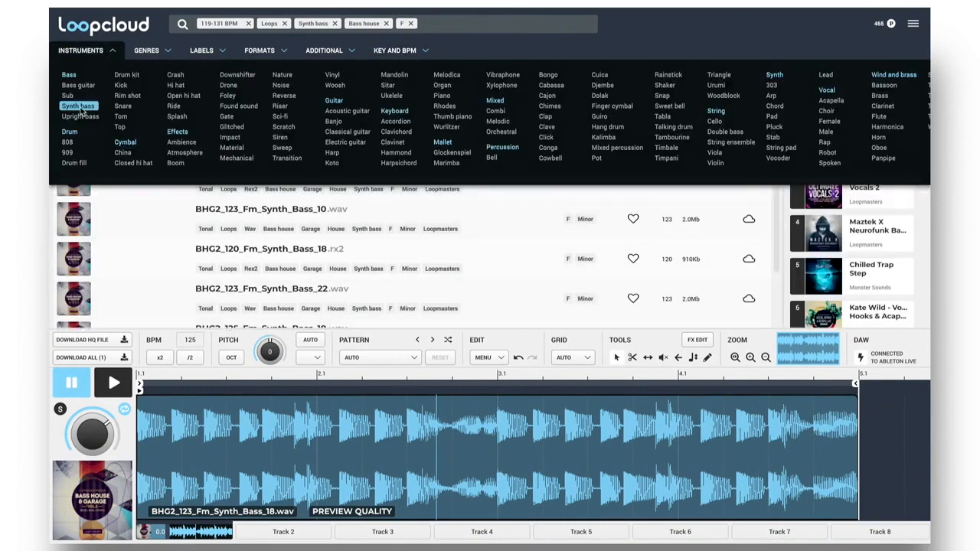
left_click(80, 107)
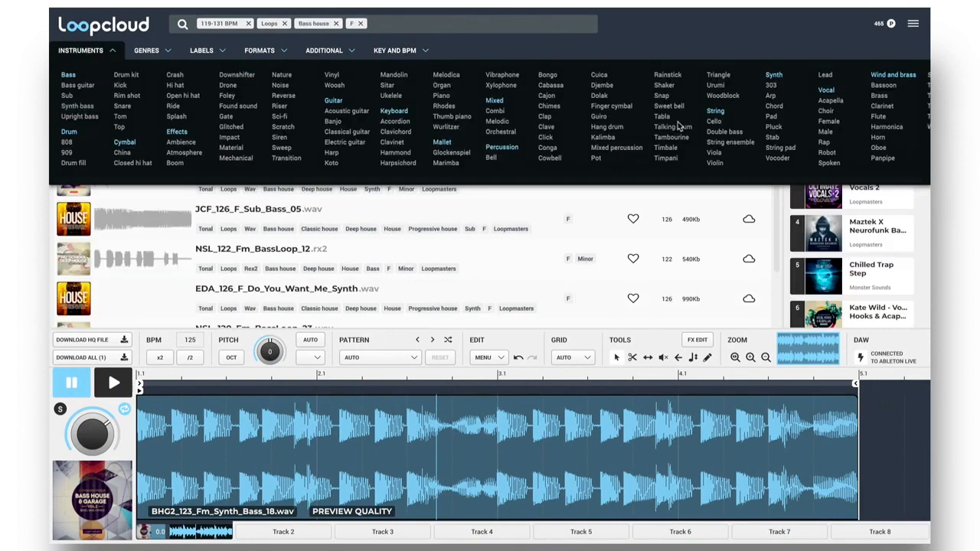
left_click(769, 75)
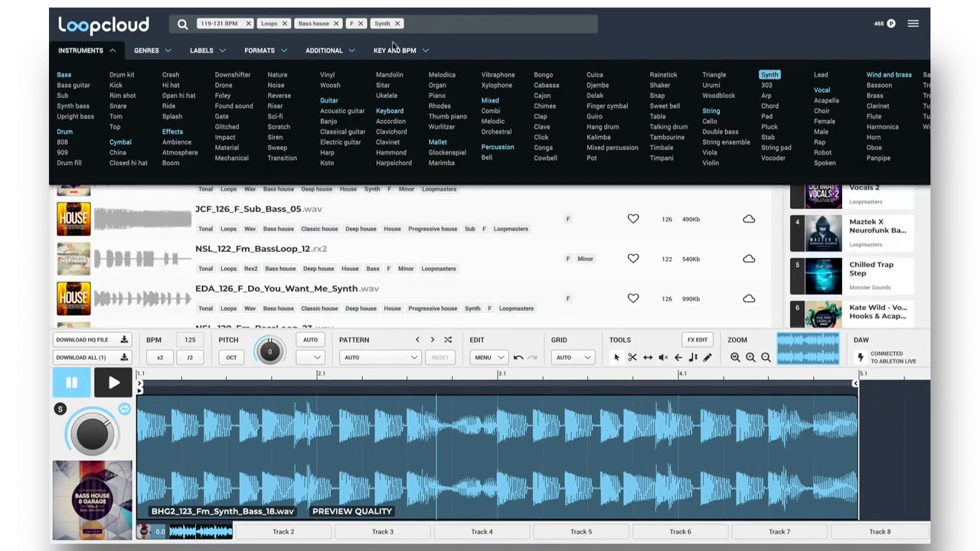
left_click(336, 23)
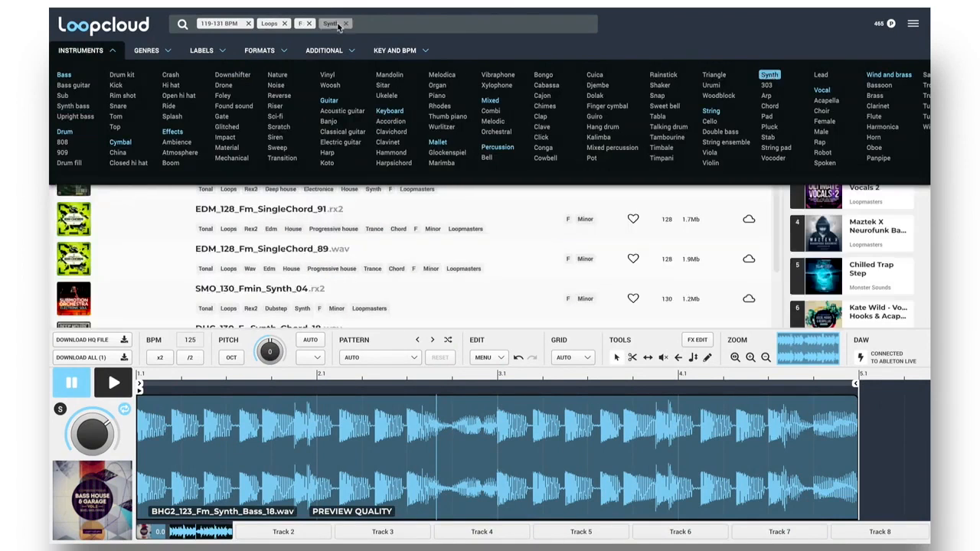
Audition the synth loops in F one after another, from EDM_126_Fm_SingleChord_50.wav onward.
left_click(112, 50)
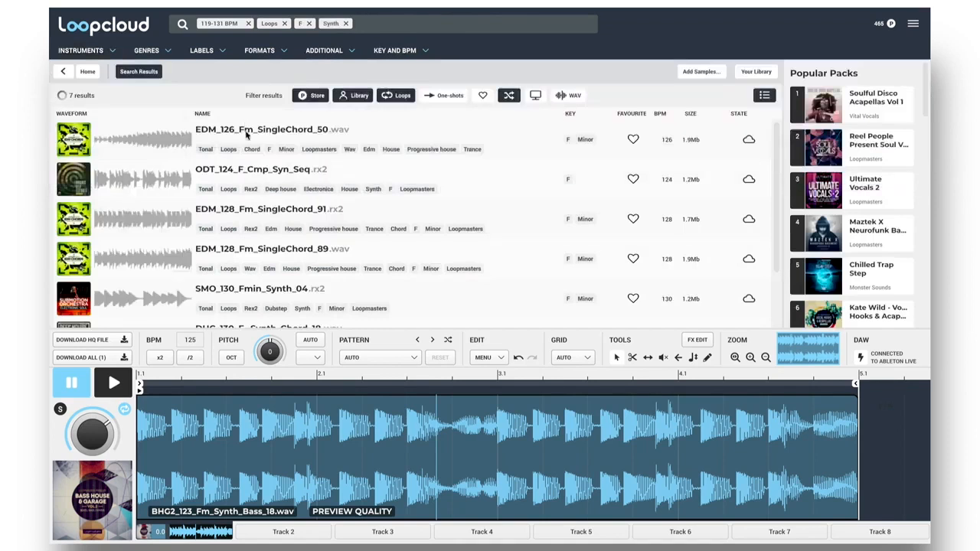
left_click(247, 134)
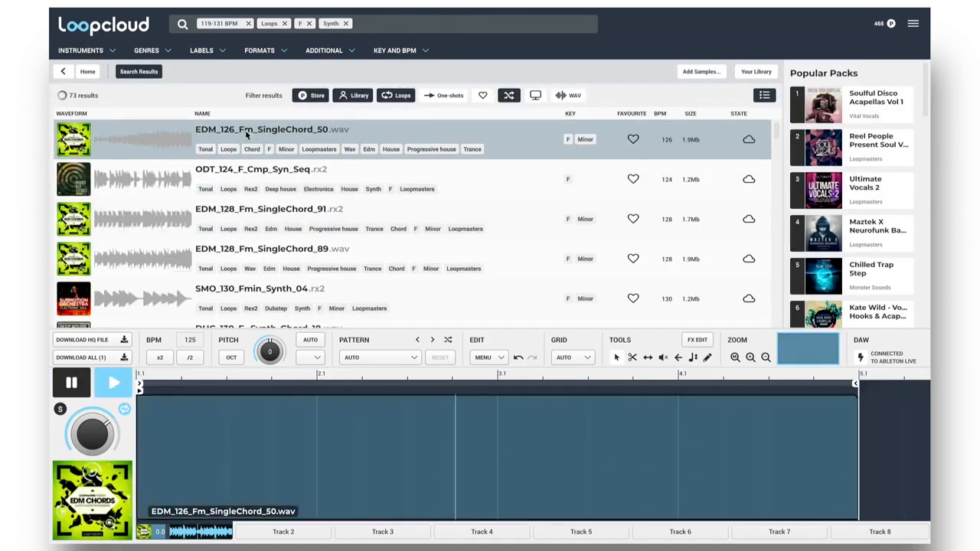
key("Down")
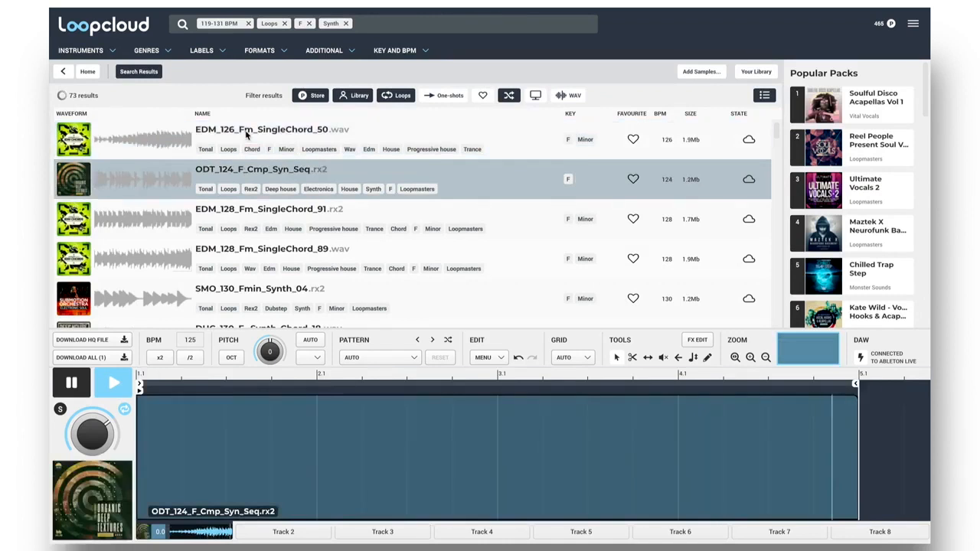
key("Down")
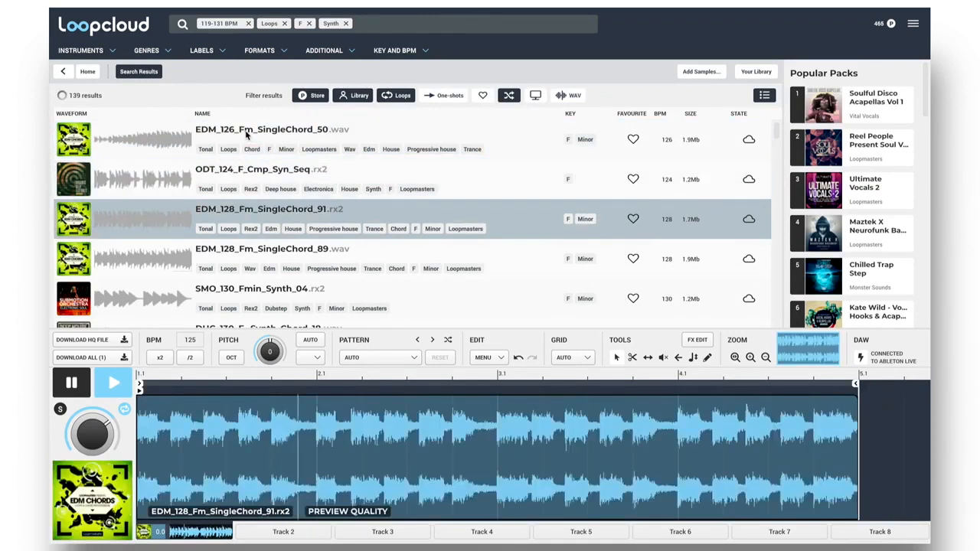
key("Down")
key("Down")
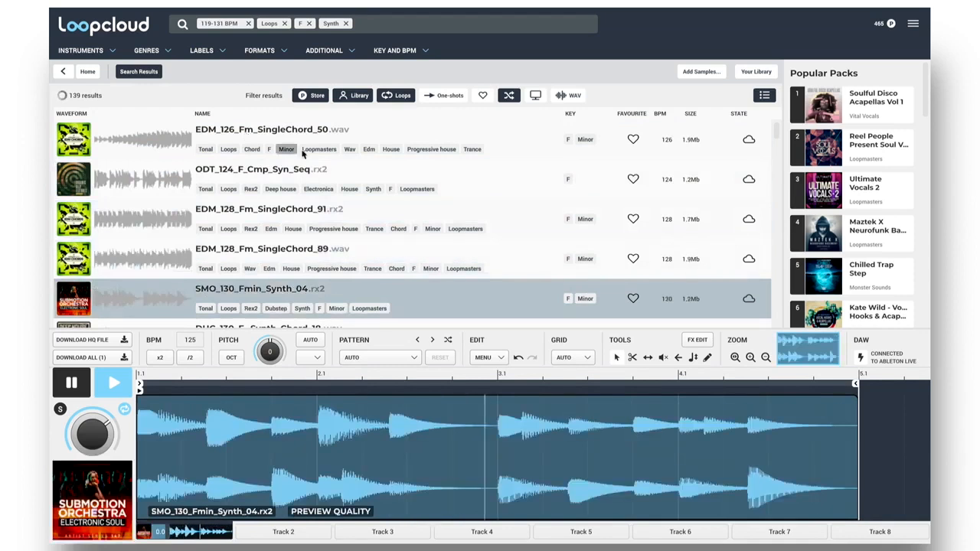
scroll(329, 181, "down", 3)
key("Down")
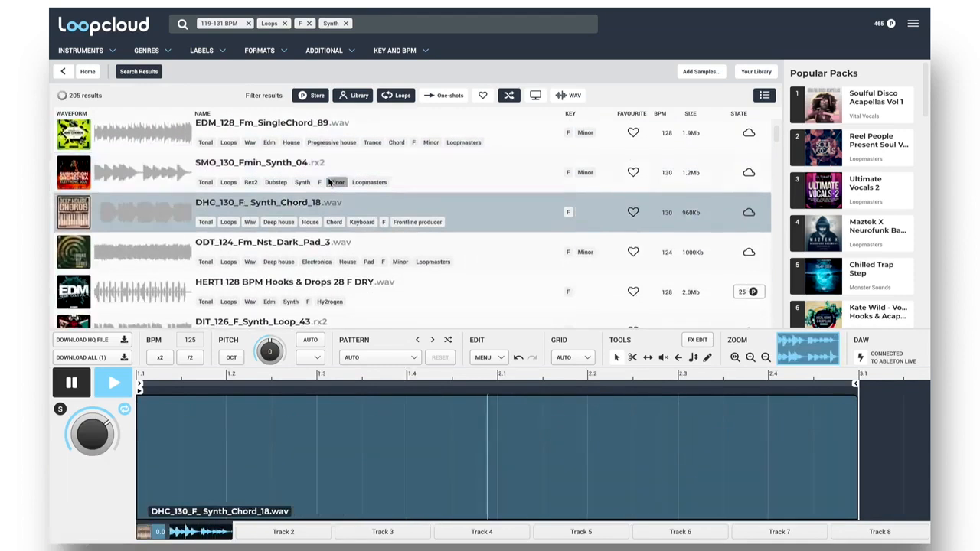
key("Down")
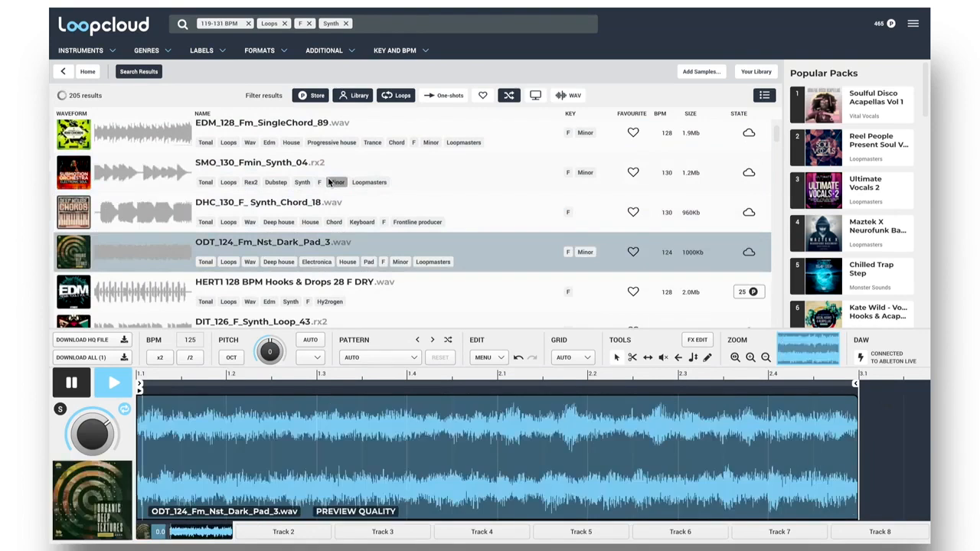
key("Down")
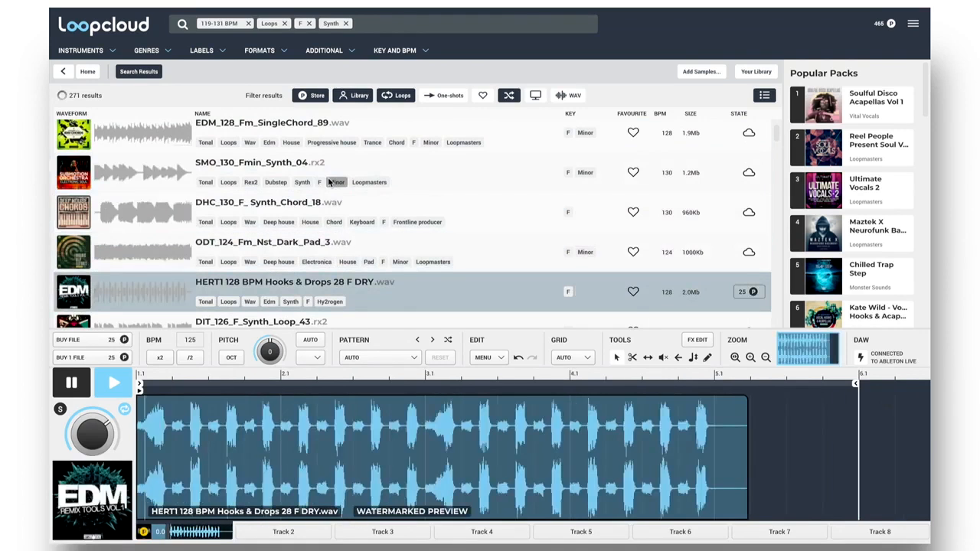
key("Down")
key("Down")
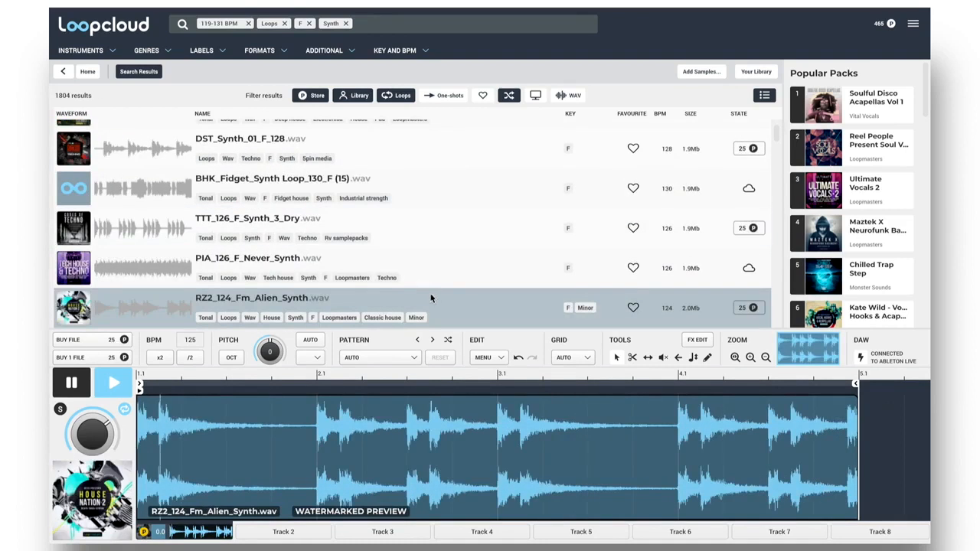
Remove the F key filter from the search and turn on automatic pitch matching with F as the target key.
left_click(309, 24)
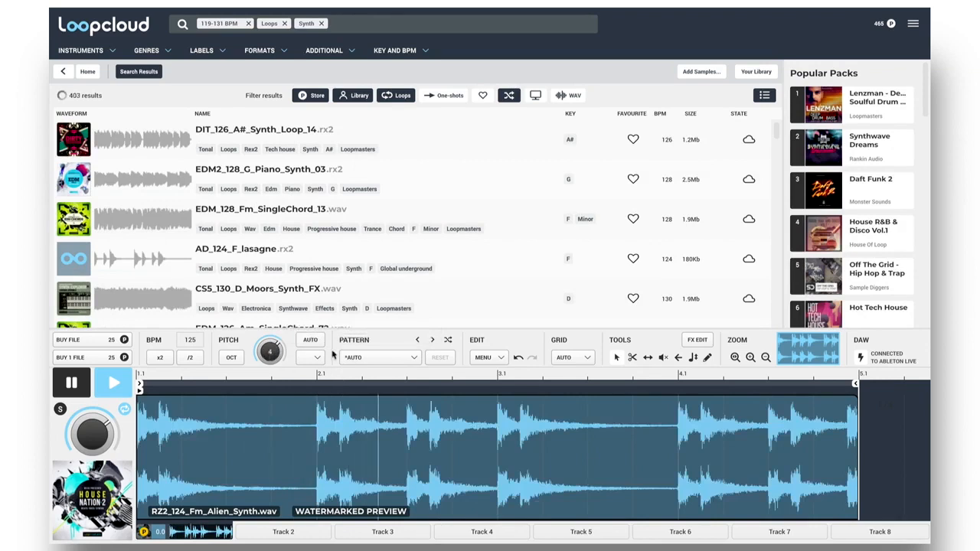
left_click(310, 340)
left_click(318, 360)
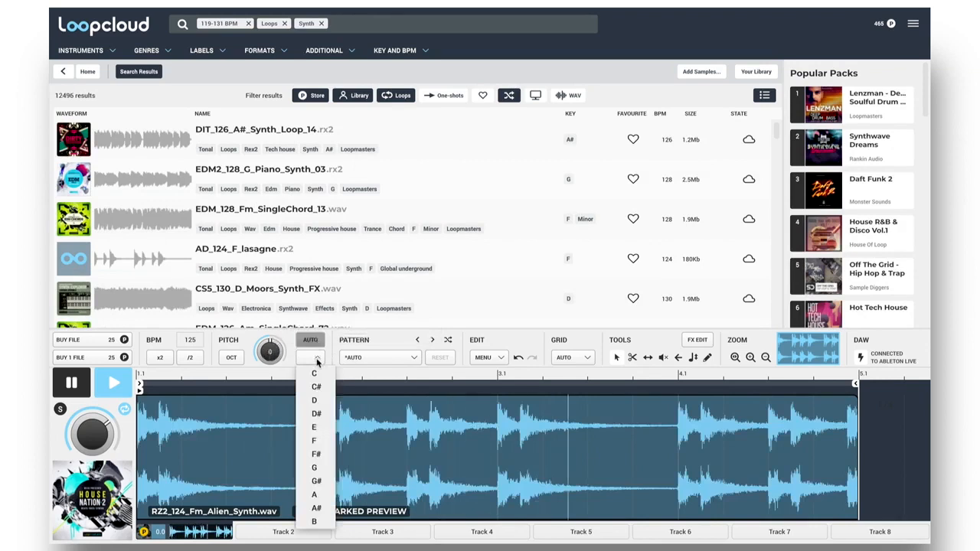
left_click(317, 441)
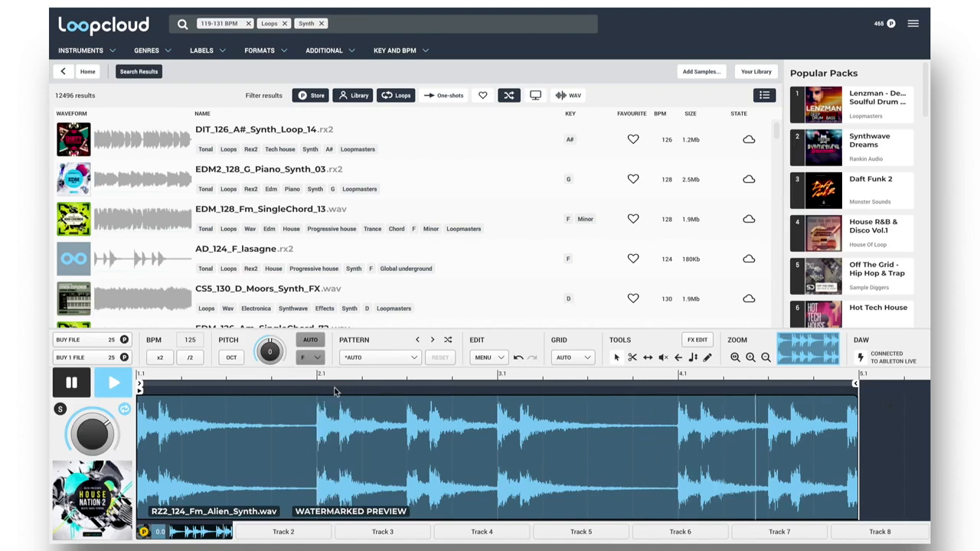
Audition synth loops from various keys transposed to F, including EDM2_128_G_Piano_Synth_03, CS5_130_D_Moors_Synth_FX and EDM_126_Am_SingleChord_72.
scroll(338, 209, "down", 1)
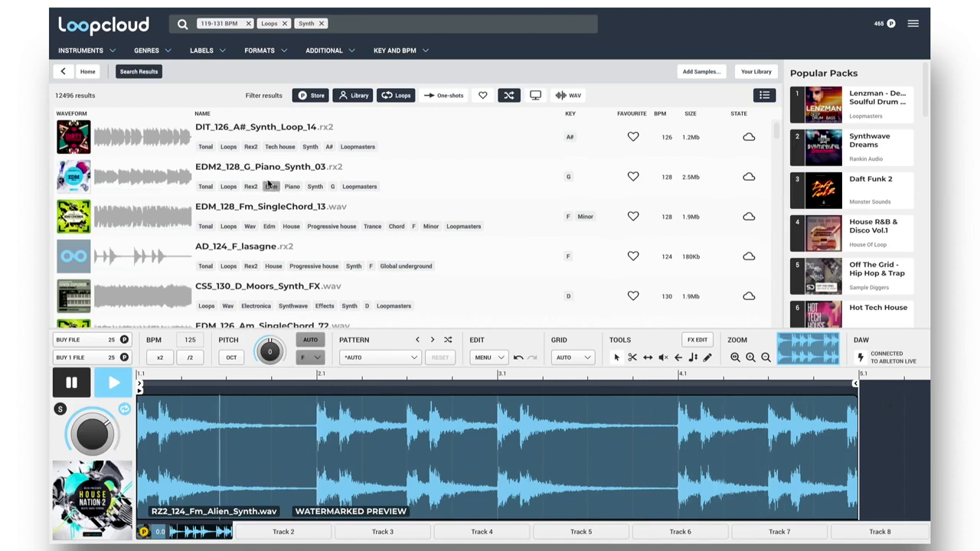
left_click(264, 173)
scroll(281, 219, "down", 2)
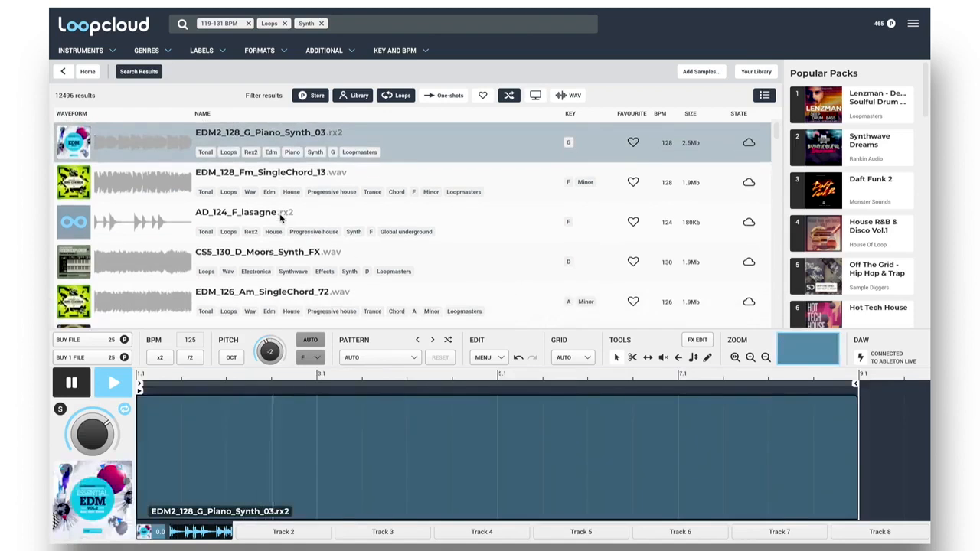
scroll(268, 215, "down", 1)
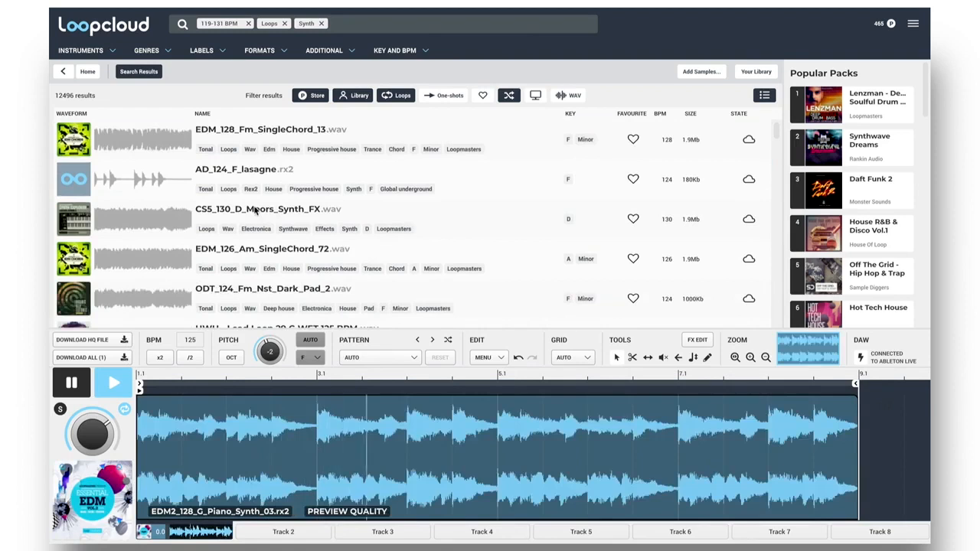
left_click(257, 210)
scroll(256, 207, "down", 2)
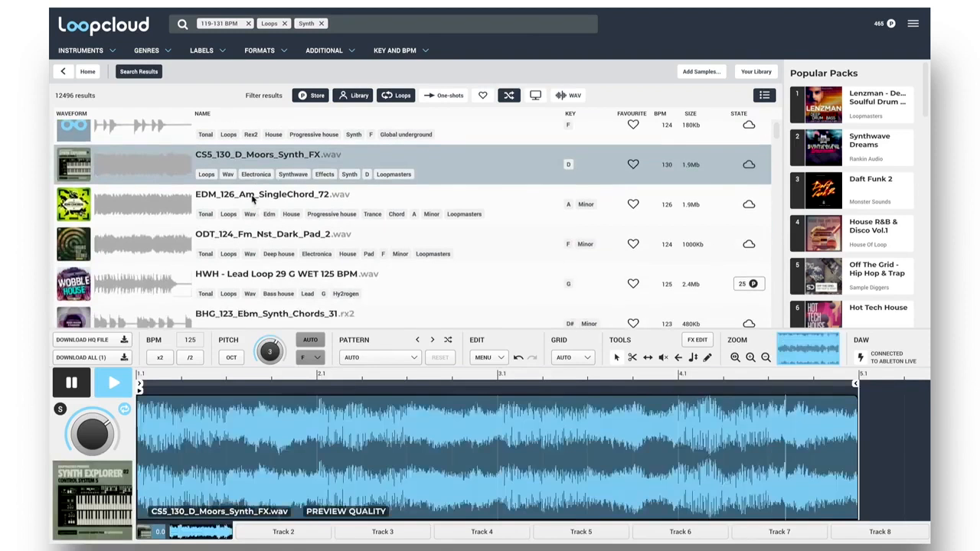
left_click(253, 198)
scroll(253, 198, "down", 1)
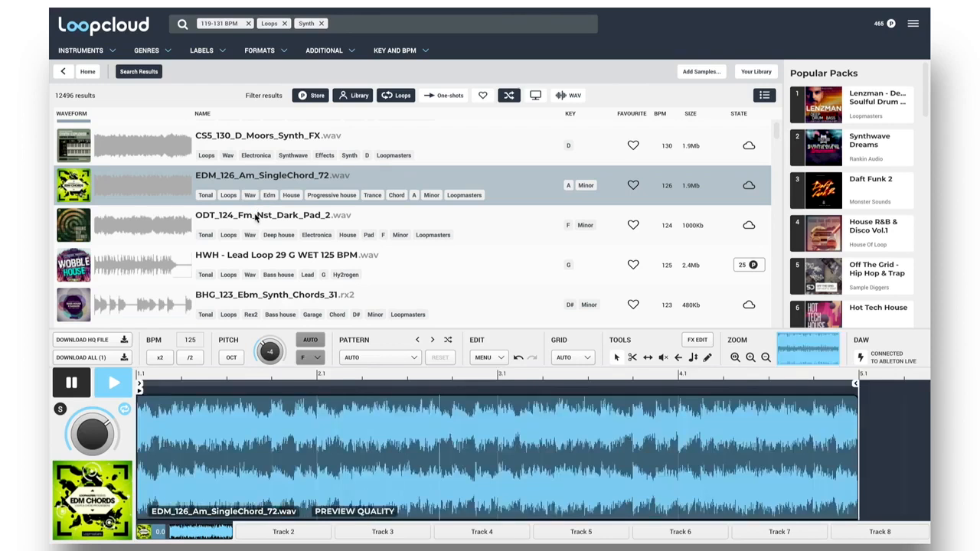
left_click(257, 217)
scroll(256, 216, "down", 8)
Buy STH_Music_Am_tech9thchordopen_123.wav and launch its processed version from the first clip slot of Ableton Live's track 4.
left_click(257, 188)
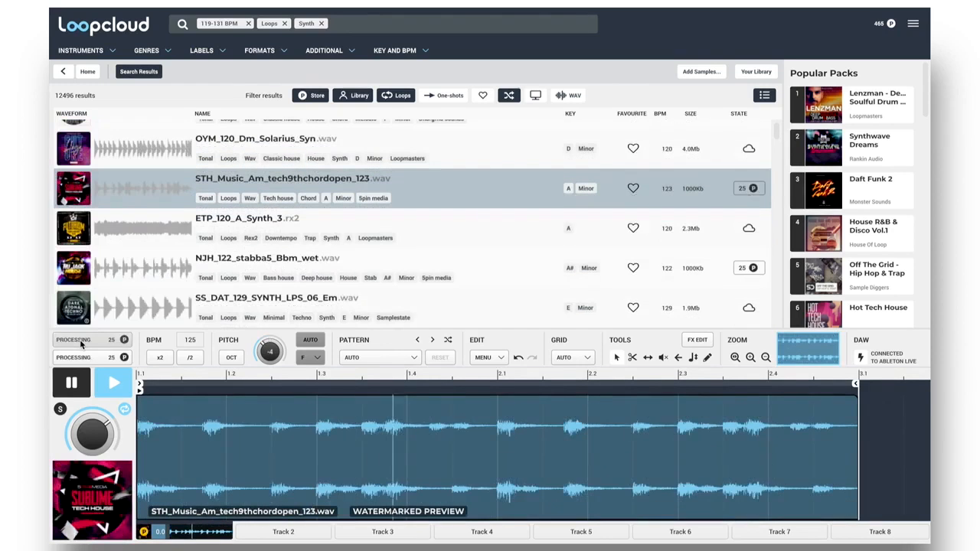
left_click(81, 341)
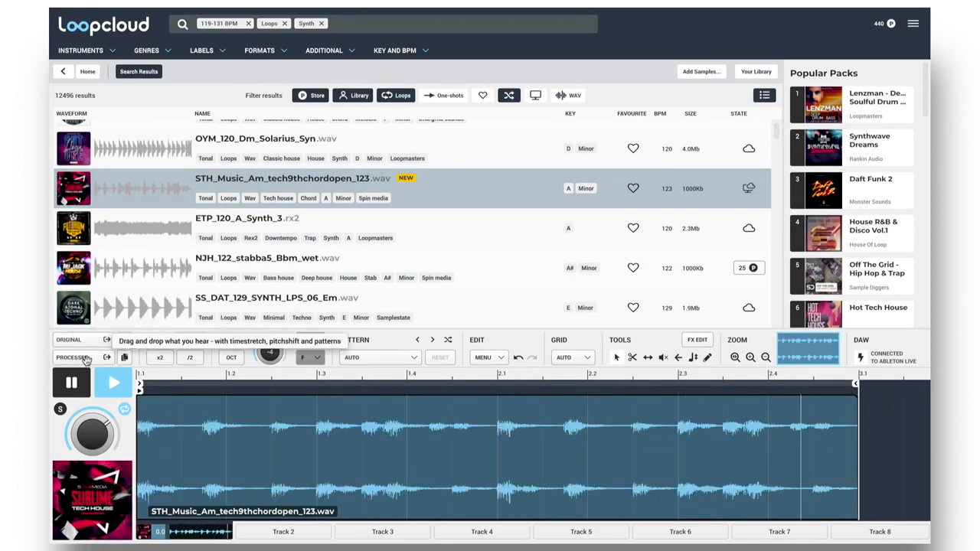
left_click_drag(52, 211, 387, 56)
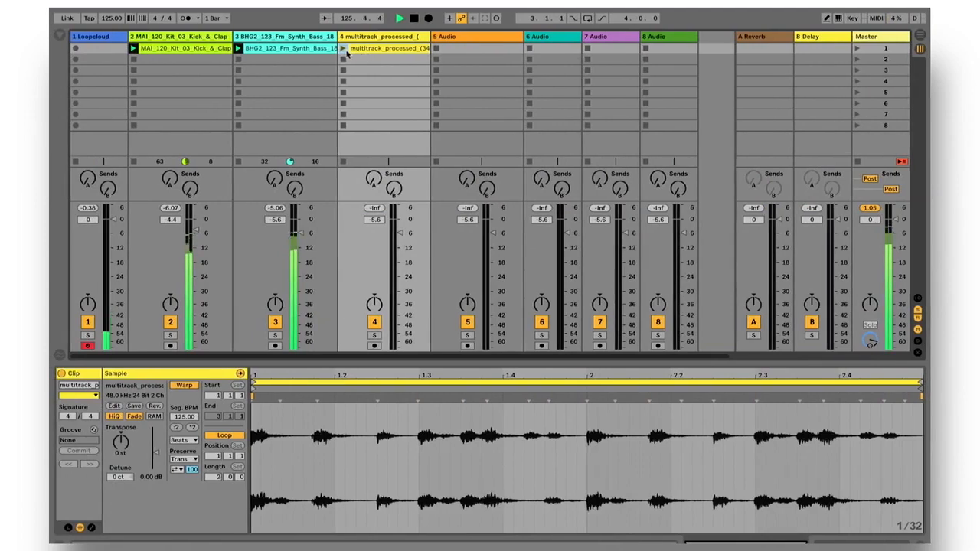
left_click(343, 48)
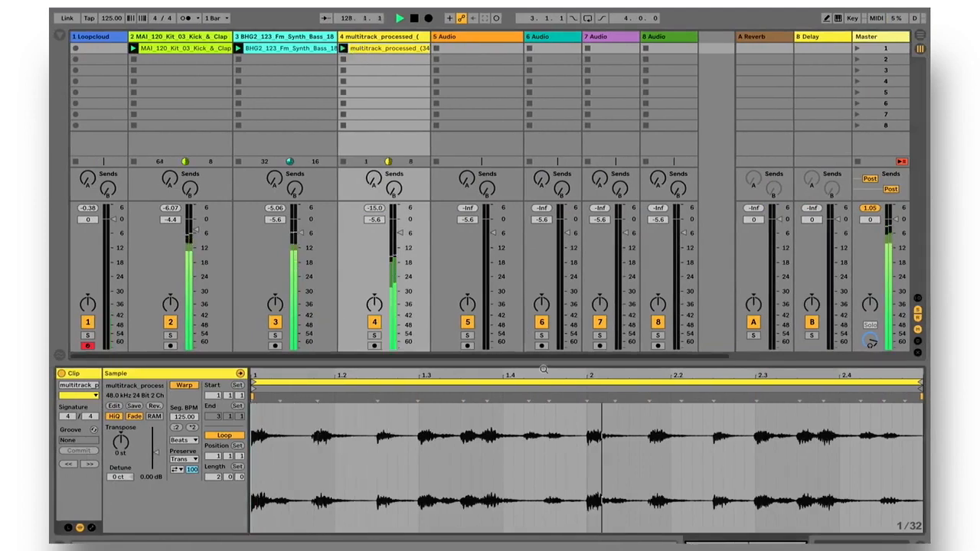
In Loopcloud, enlarge the waveform editor and split DJH_124_Fm9_Chrd.rx2 at 2.1 and 1.3.
left_click_drag(538, 359, 539, 335)
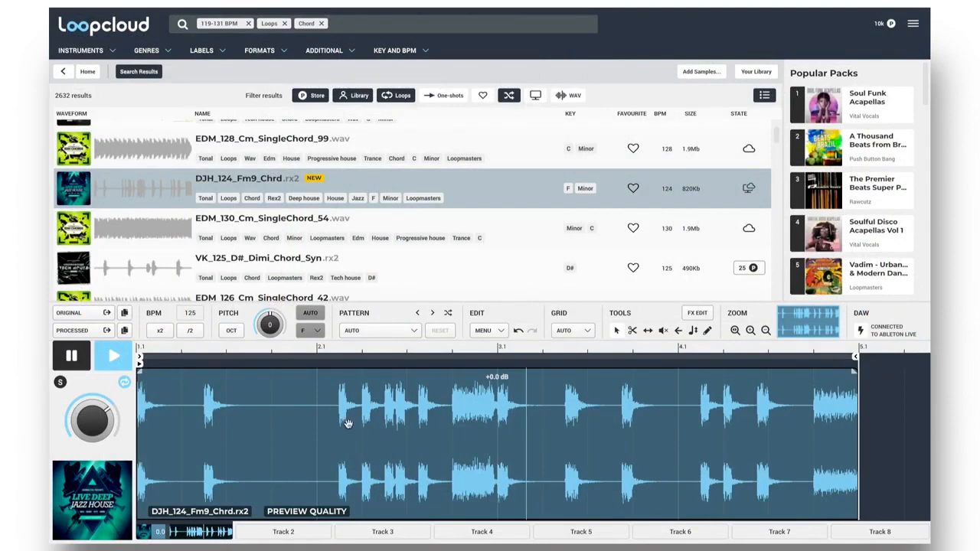
left_click(315, 431, "alt")
left_click(226, 438, "alt")
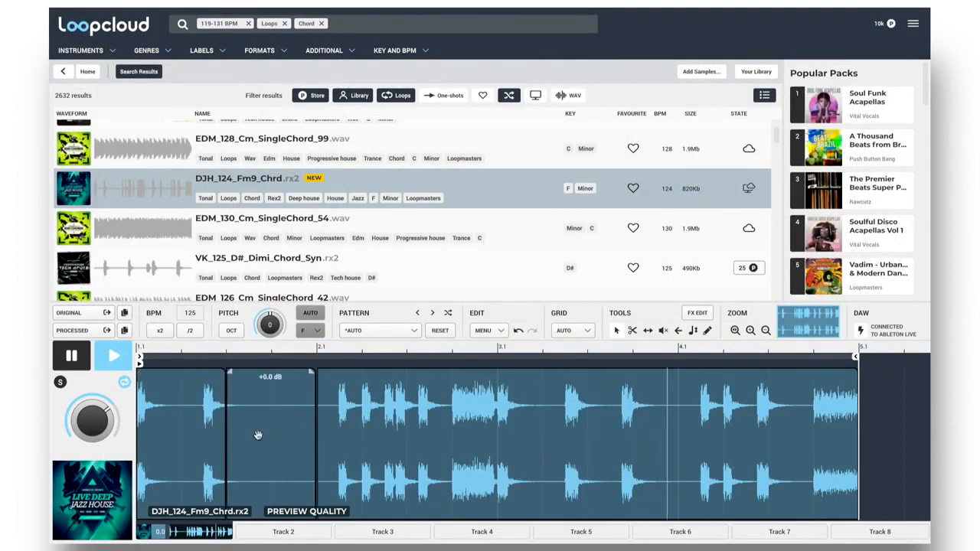
Delete the slice after 2.1 and shorten the loop region to one bar.
left_click(395, 395)
key("Delete")
left_click_drag(856, 358, 313, 356)
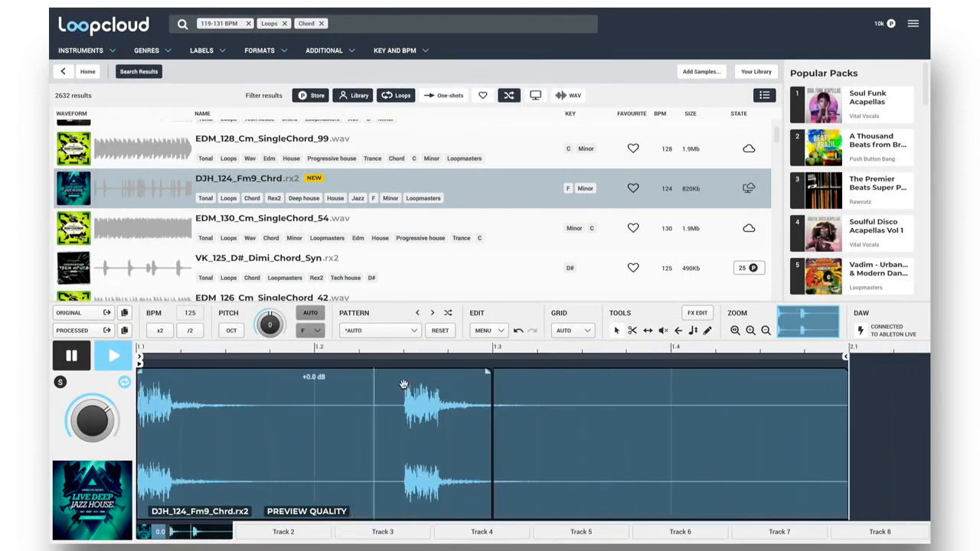
Slide the audio inside the second slice to bring in more chord hits, and split the slice just before its second, third and fourth hits.
left_click(648, 331)
left_click_drag(771, 396, 153, 391)
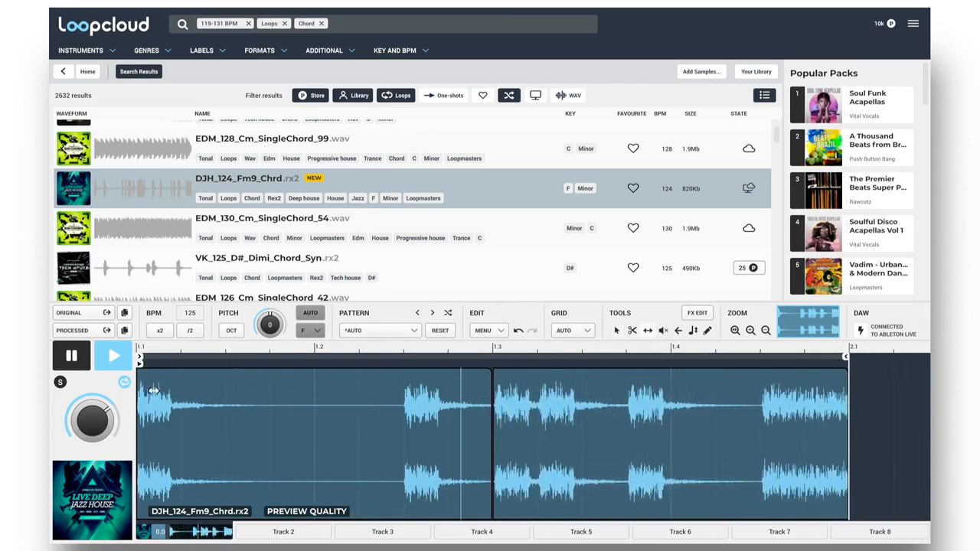
left_click(759, 414)
left_click(626, 417)
left_click(536, 422)
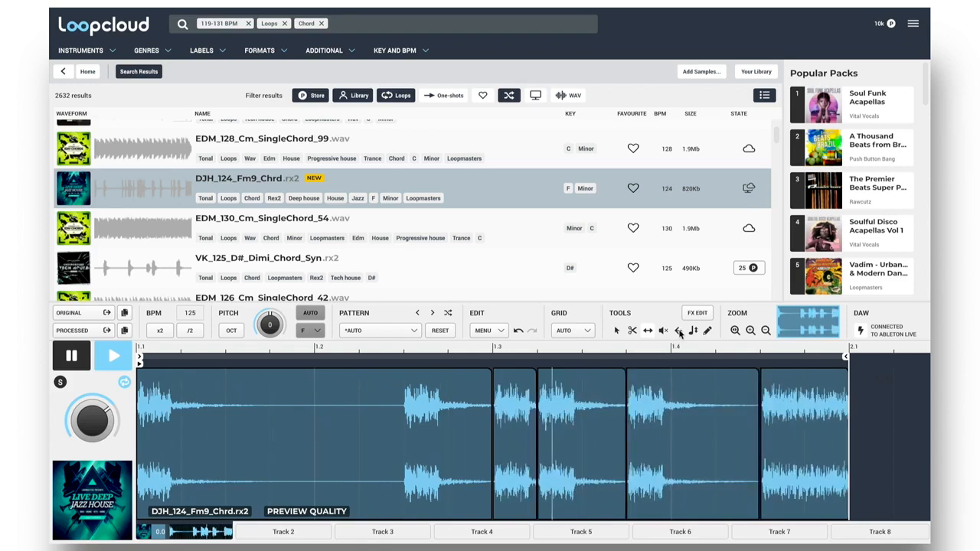
Reverse the audio of the last slice and the third slice of the chord loop.
left_click(679, 332)
left_click(797, 403)
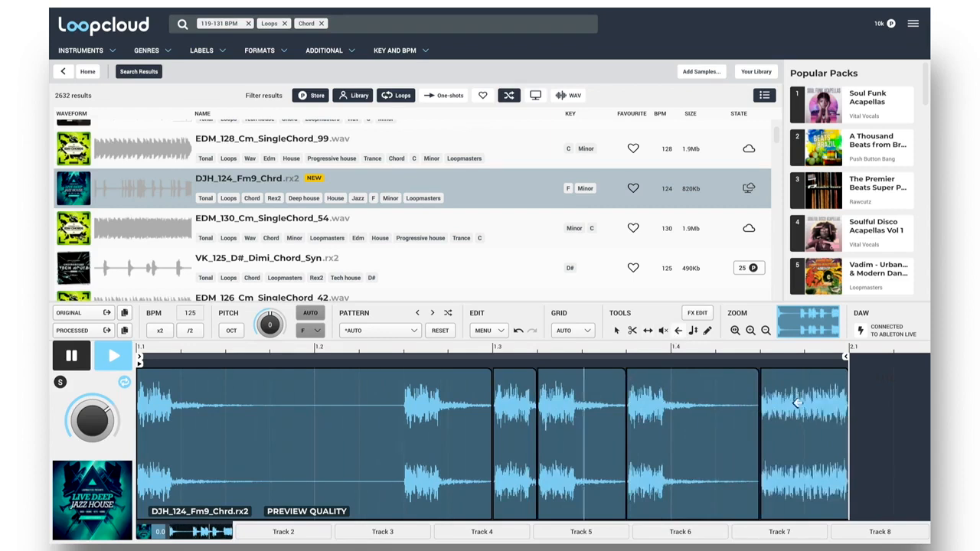
left_click(575, 414)
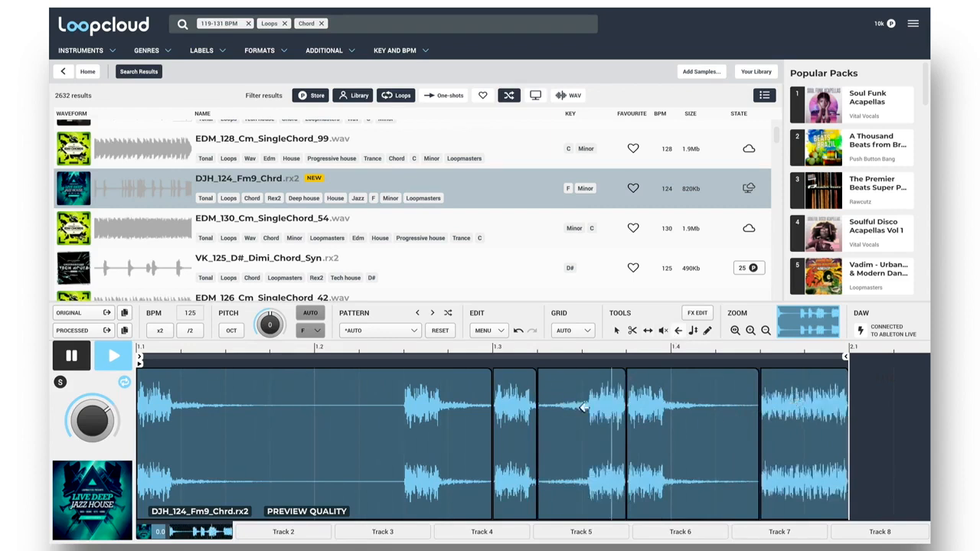
Lower the gain of the second, third and fourth slices, the fourth to -2.7 dB, and add a fade-in to the last slice.
left_click(617, 329)
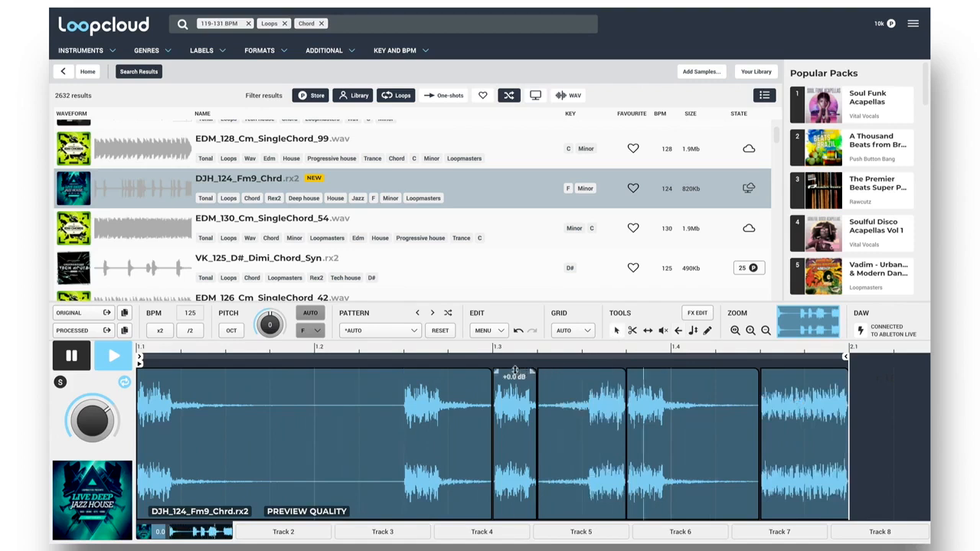
left_click(514, 406)
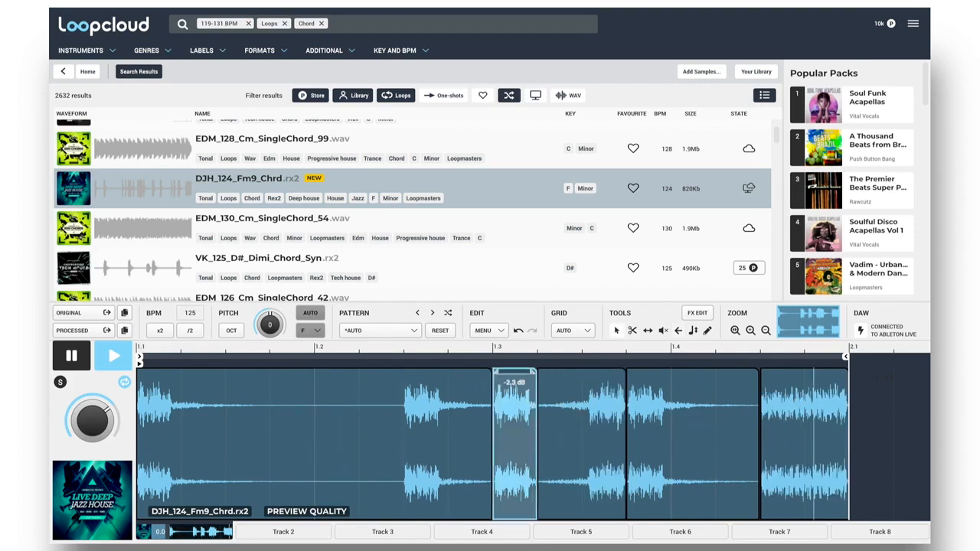
left_click(582, 391)
left_click_drag(654, 369, 654, 376)
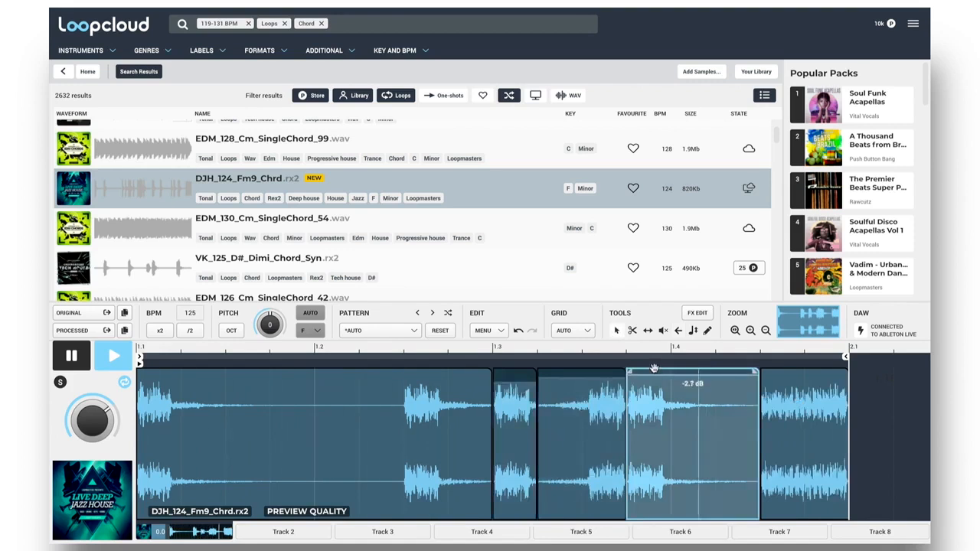
left_click_drag(764, 371, 794, 371)
Split the first slice just before its second chord hit and set the pitch of the new slice to 1.00.
left_click(402, 417)
scroll(409, 418, "up", 1)
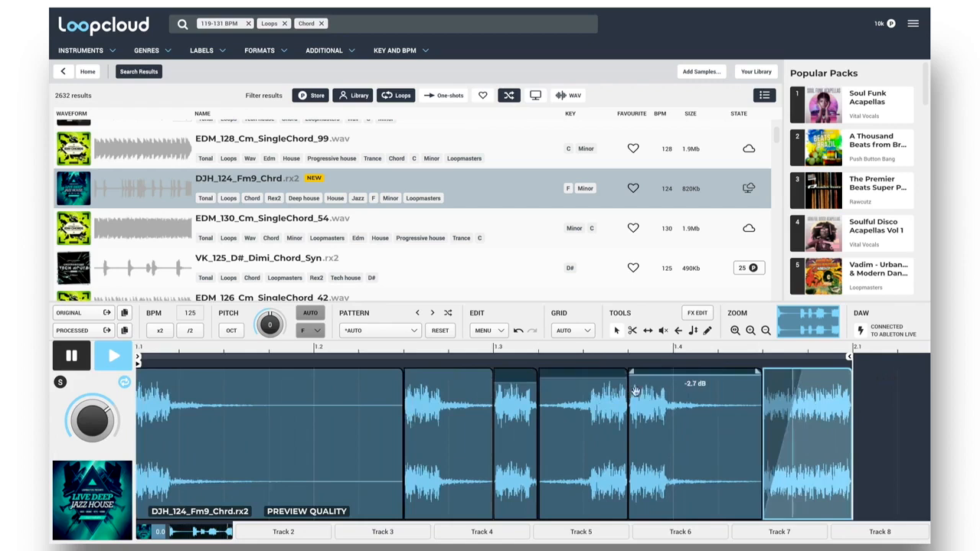
left_click(693, 331)
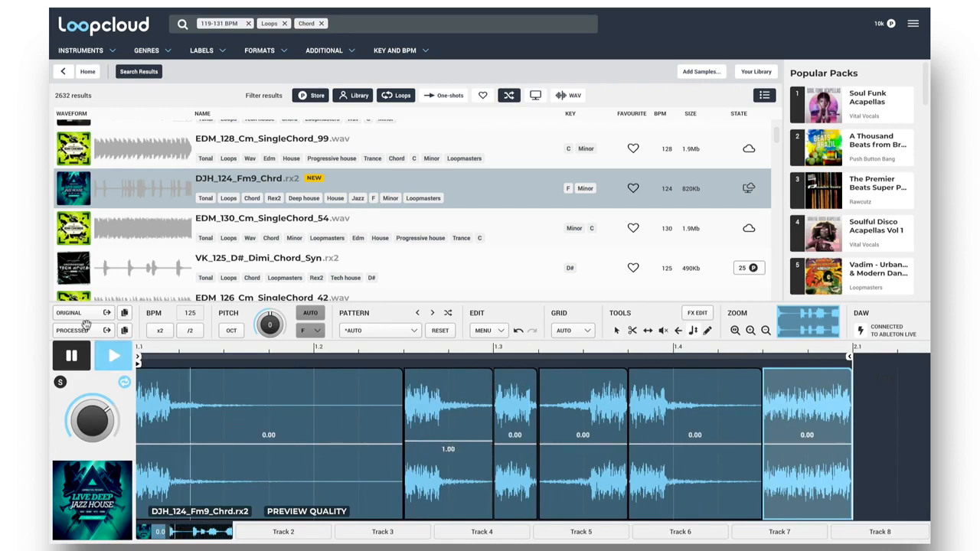
Stop the Loopcloud preview and place the processed chord loop in the first clip slot of Ableton Live's track 5.
left_click(71, 355)
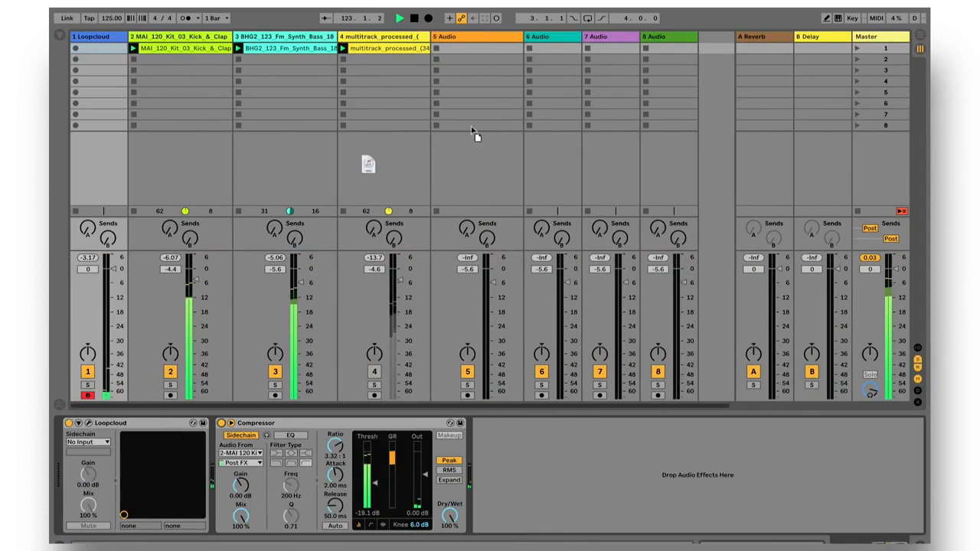
left_click_drag(475, 133, 460, 49)
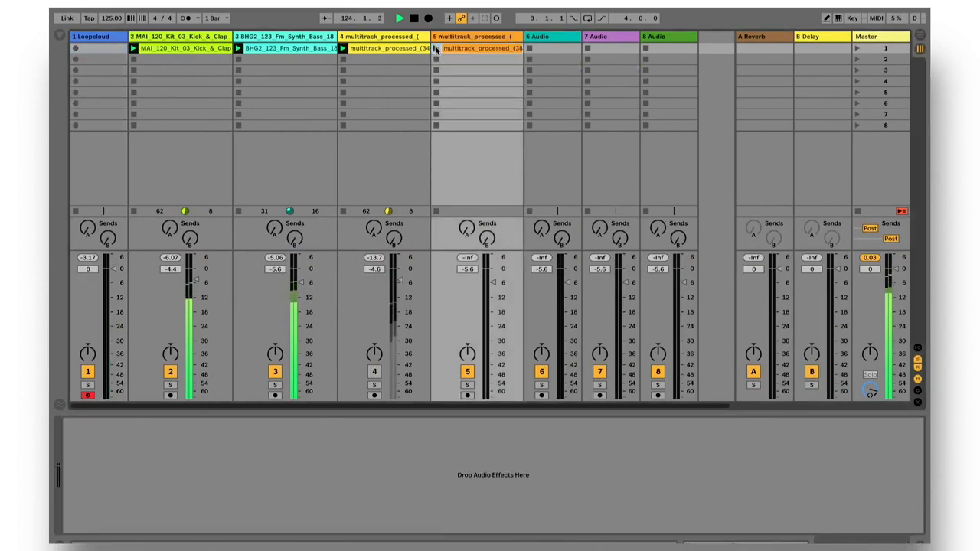
Launch the chord clip on track 5, open its sample view and solo the track briefly to hear it alone.
double_click(458, 49)
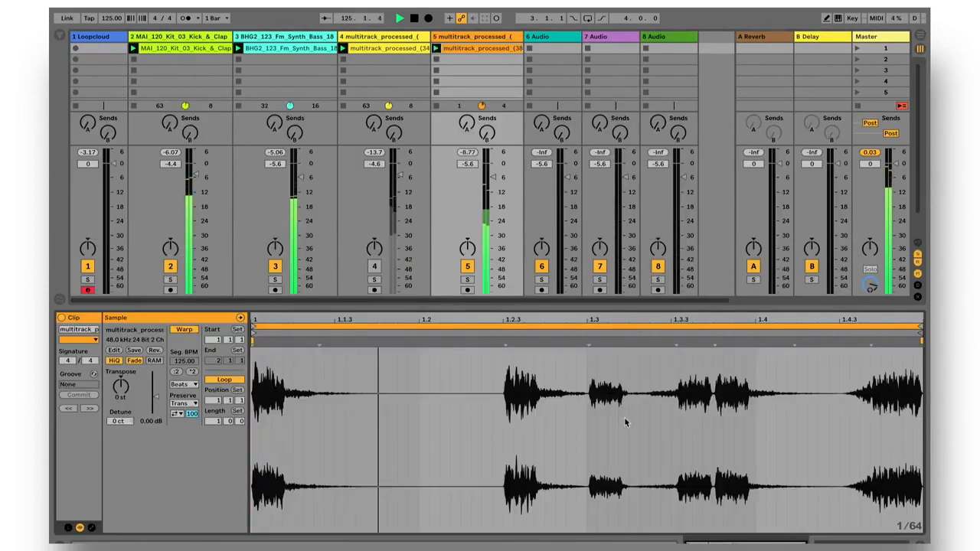
left_click(467, 281)
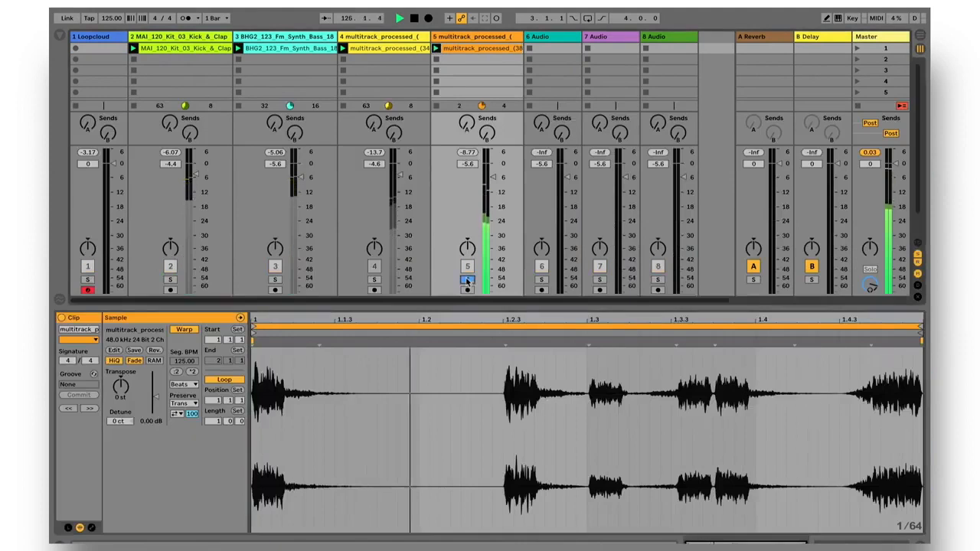
left_click(467, 280)
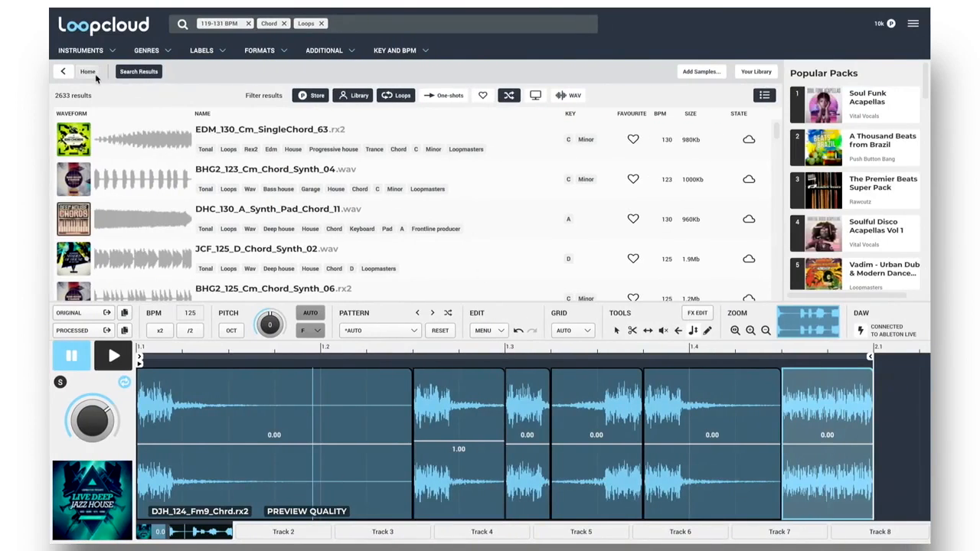
Switch to Loopcloud, clear the chord search from the home page and search for Shaker one-shots.
left_click(95, 74)
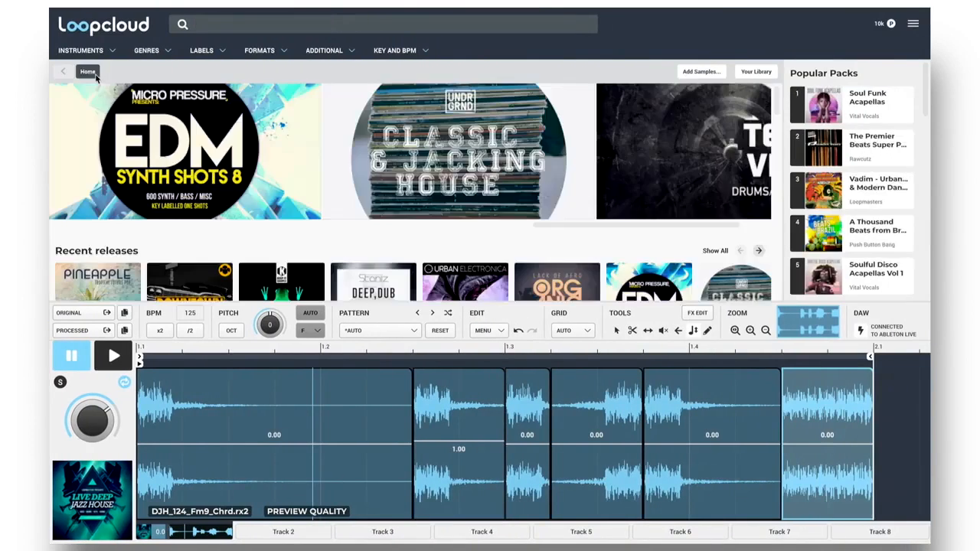
left_click(114, 53)
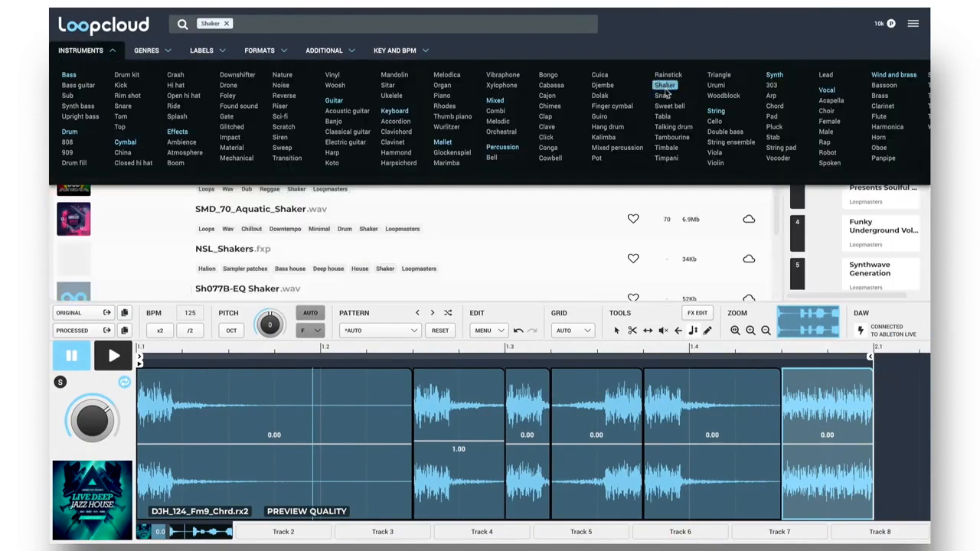
left_click(115, 54)
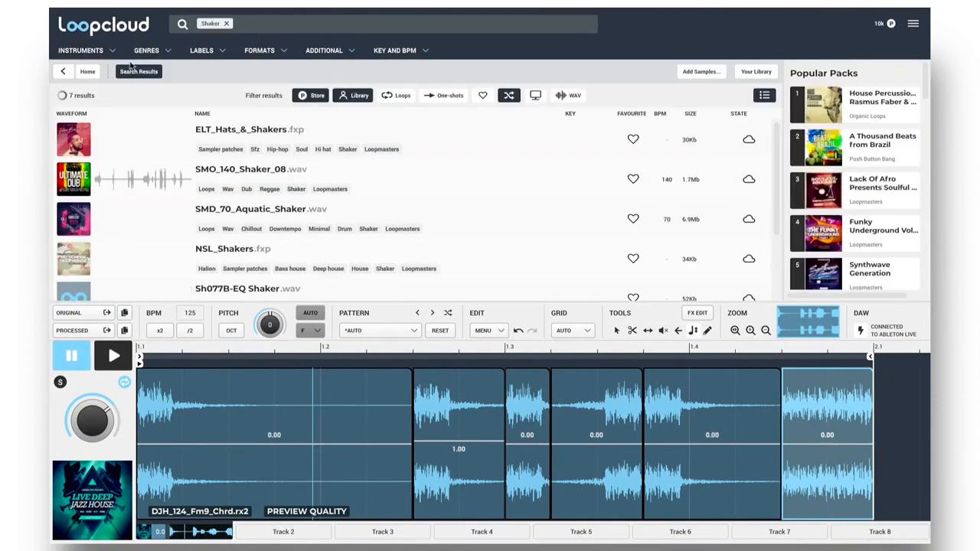
left_click(443, 98)
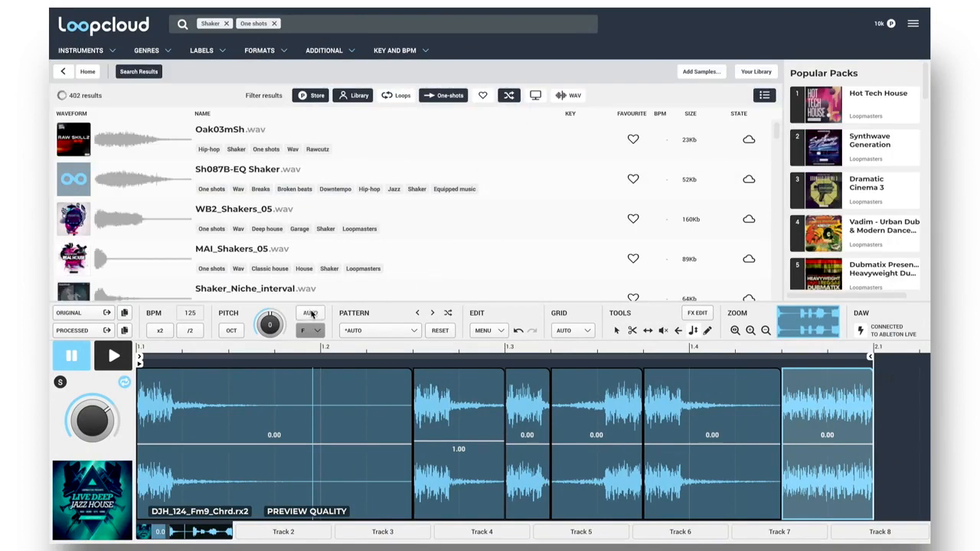
Apply the Shaker 1 factory preset from Hats and Shakers as the pattern.
left_click(412, 335)
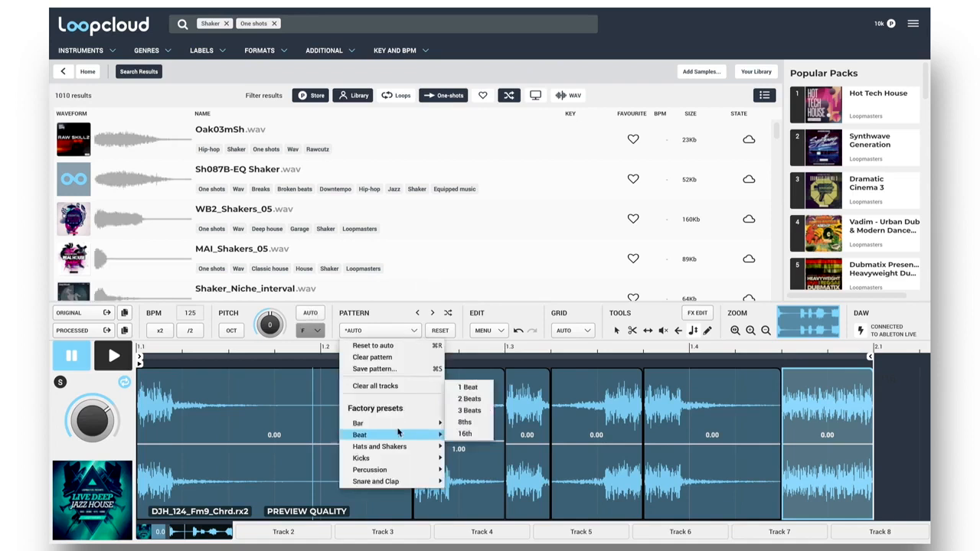
mouse_move(395, 465)
mouse_move(398, 448)
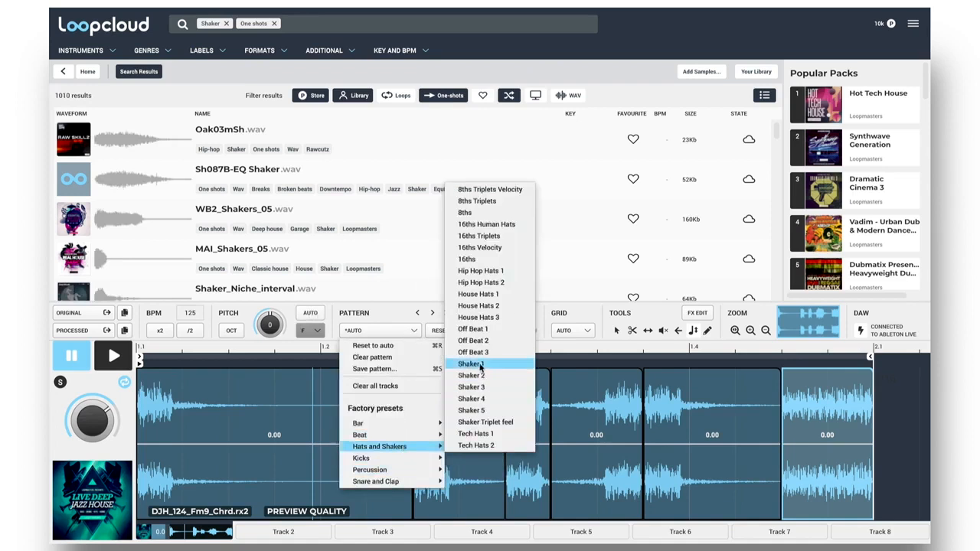
left_click(481, 368)
Audition the shaker one-shots in order from Oak03mSh.wav down to Shaker_Niche_interval.wav.
left_click(239, 135)
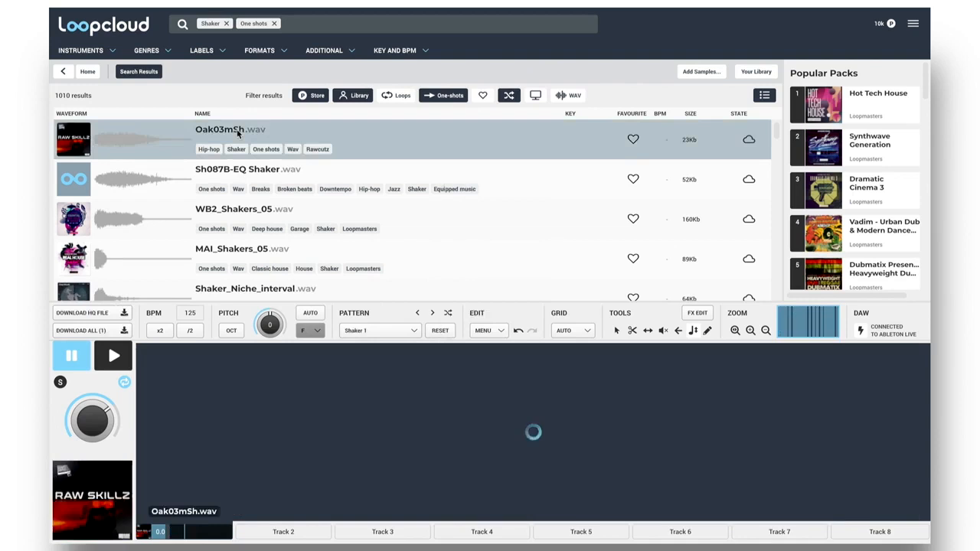
key("Down")
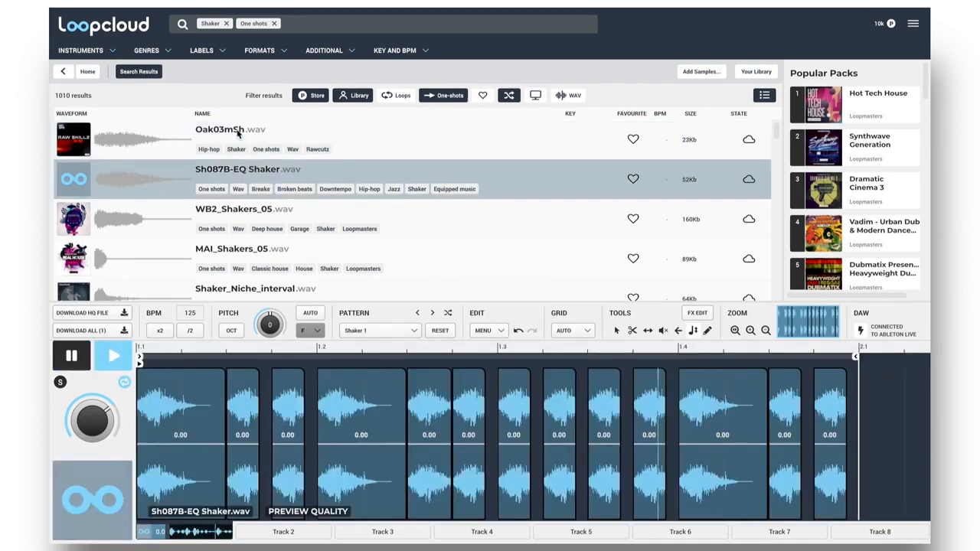
key("Down")
key("Down")
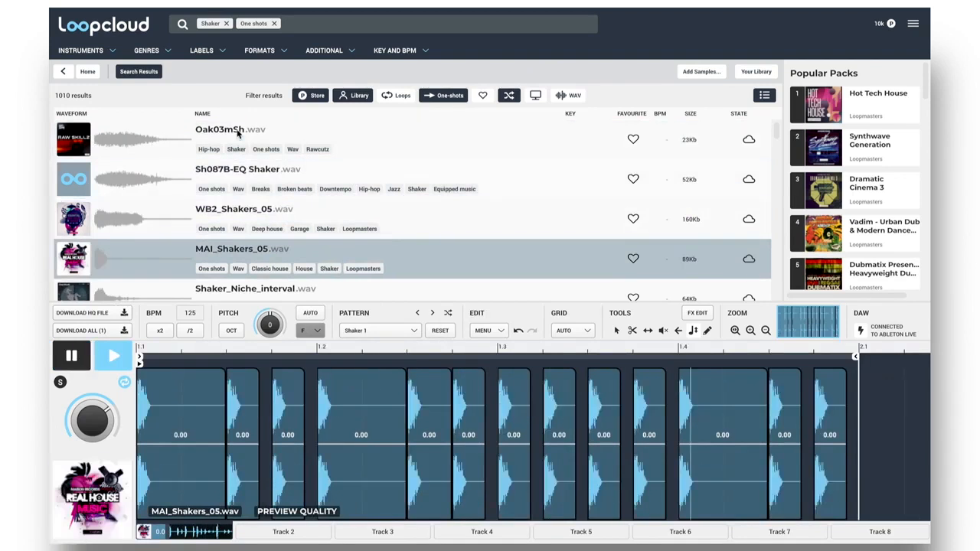
key("Down")
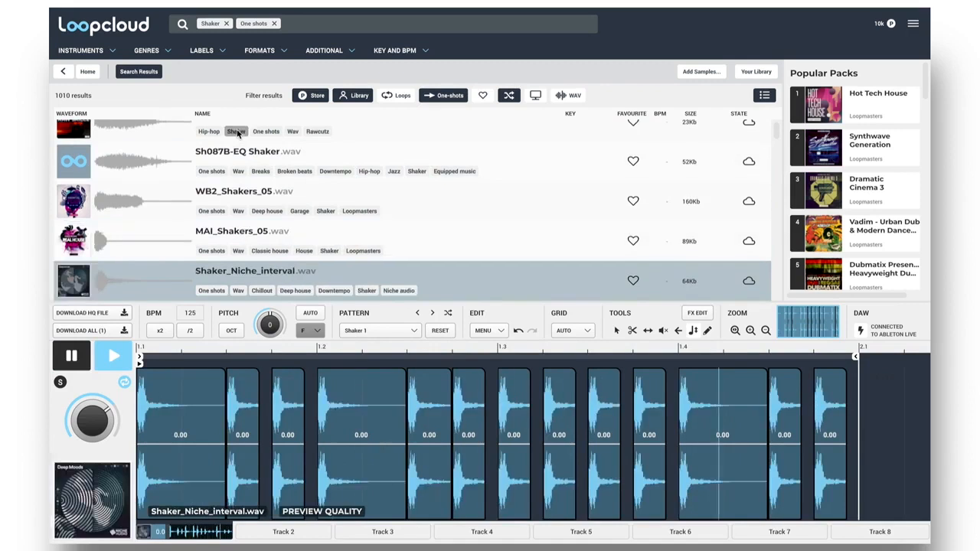
Step the pattern through the shaker presets up to Shaker 5.
left_click(434, 314)
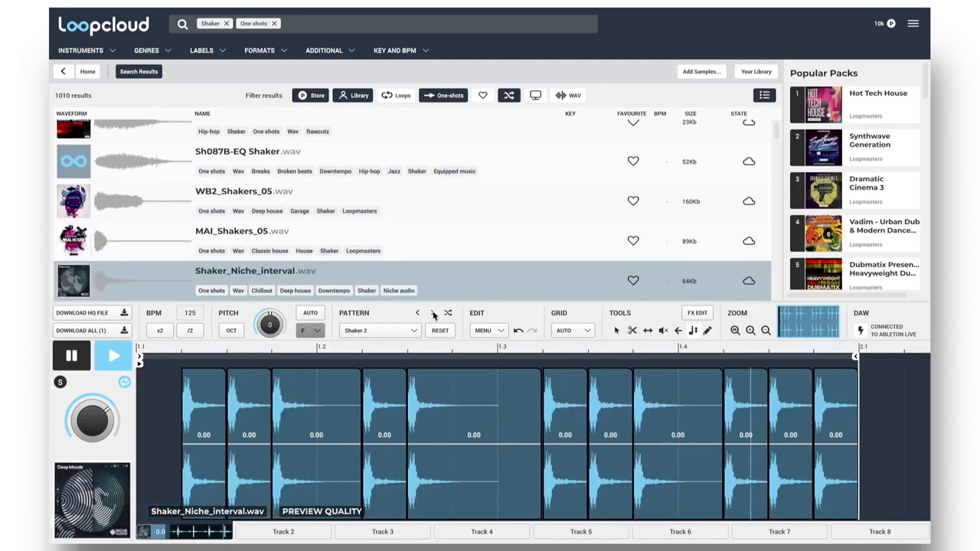
left_click(433, 314)
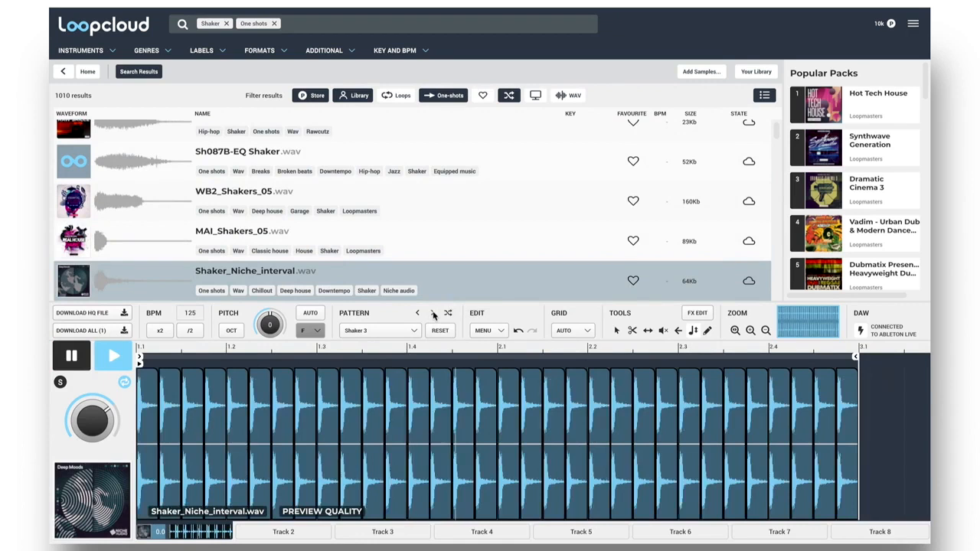
left_click(433, 314)
left_click(434, 314)
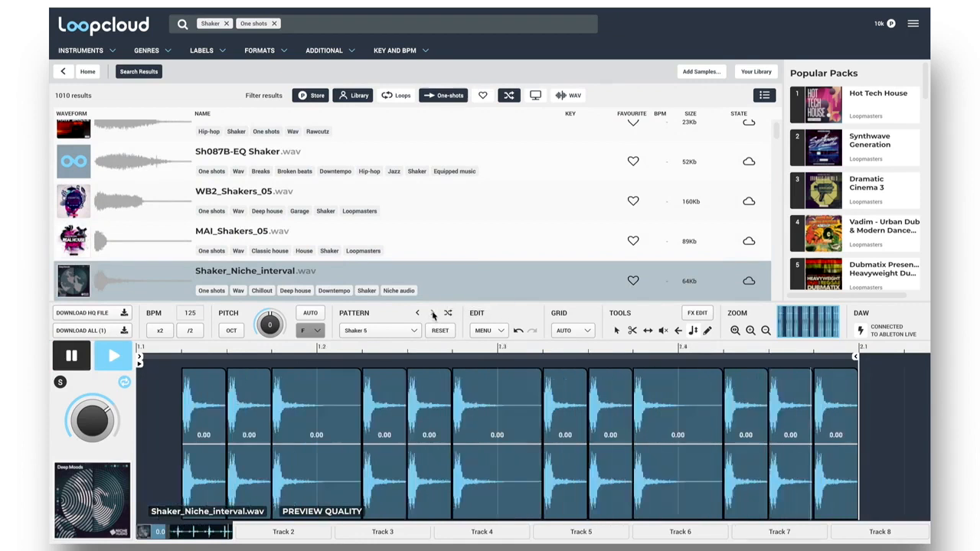
Audition Shaker_Niche_fkc.wav and DJMT42_Rels_Shaker_02.wav, and load Sh001B-EQ Shaker.wav in the editor.
scroll(337, 242, "down", 2)
left_click(268, 248)
scroll(264, 239, "down", 3)
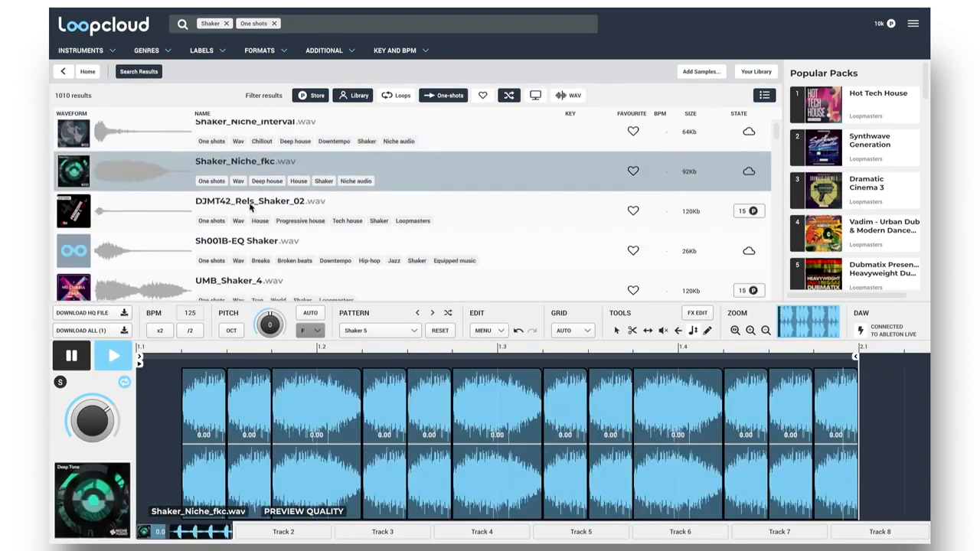
left_click(250, 207)
left_click(244, 246)
scroll(242, 244, "down", 1)
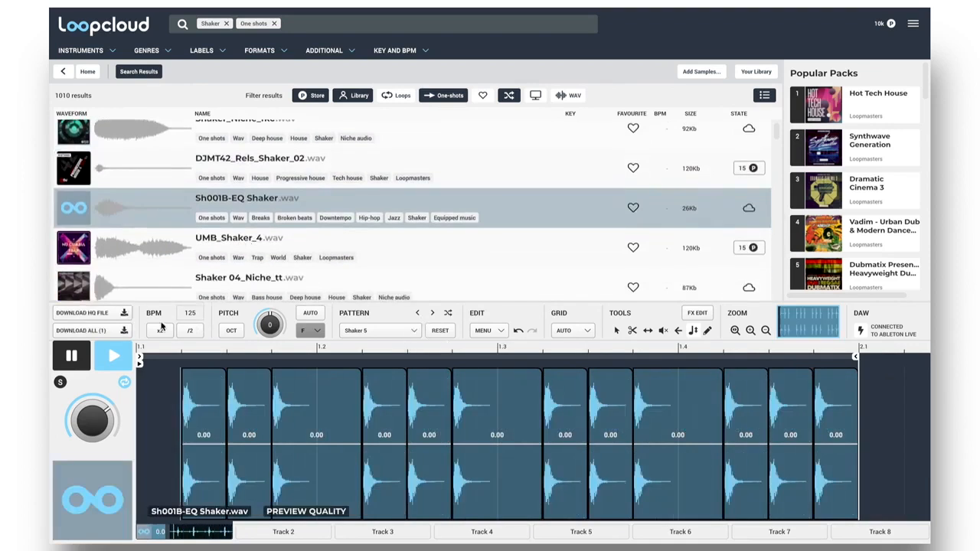
Download Sh001B-EQ Shaker.wav, place its processed loop in the first clip slot of Ableton Live's track 6 and launch it.
left_click(108, 313)
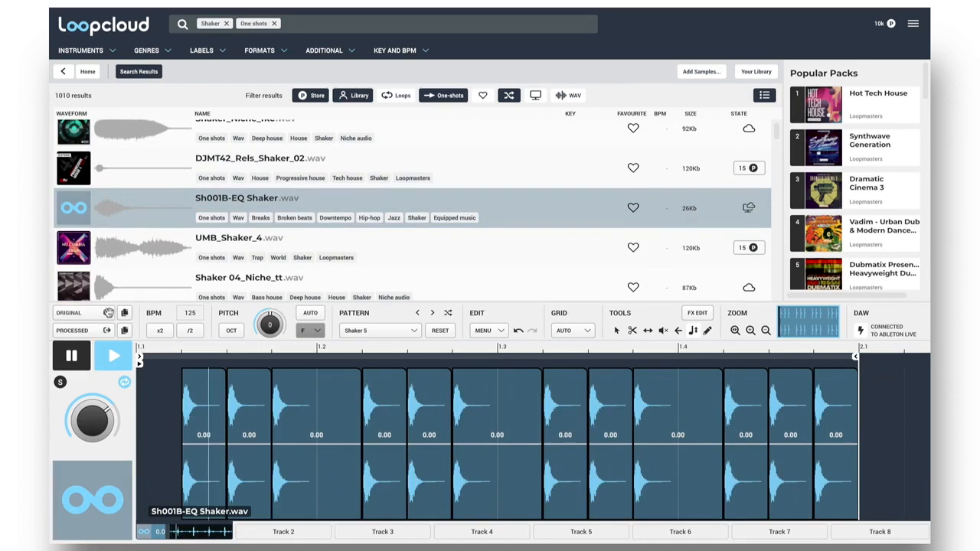
left_click_drag(50, 198, 549, 48)
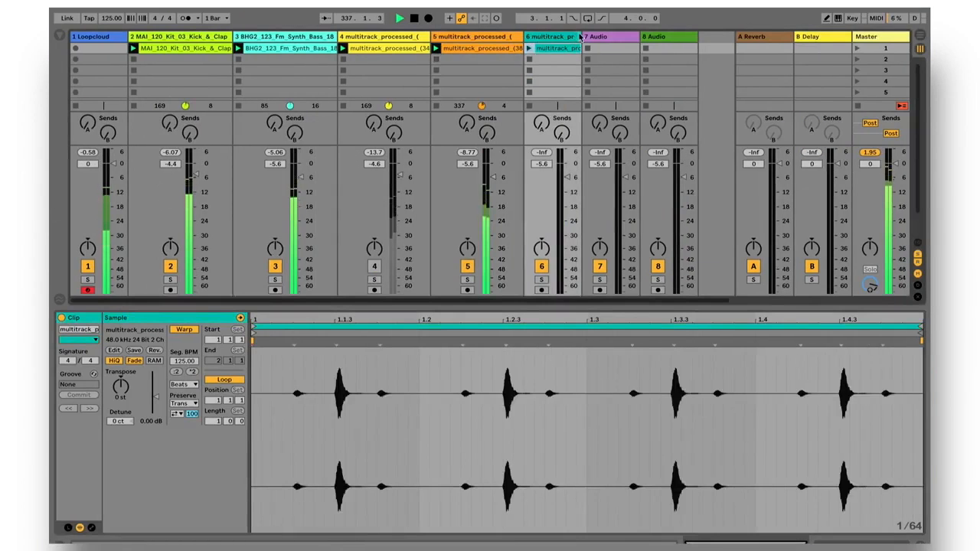
left_click(529, 49)
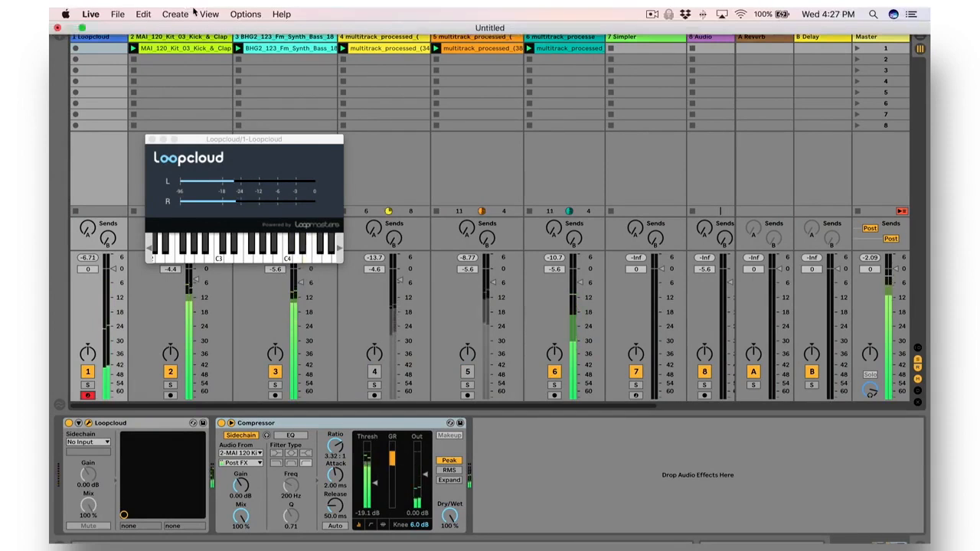
Capture the played MIDI notes as a clip on track 1 and move it to the first slot of track 7 Simpler.
left_click(175, 14)
left_click(198, 58)
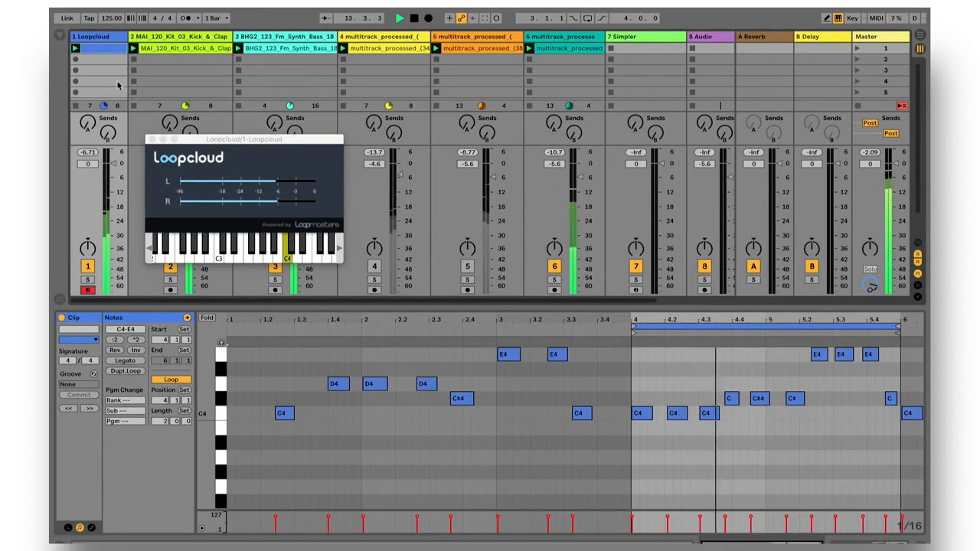
left_click_drag(96, 52, 633, 50)
left_click(633, 38)
Load the processed wr_rh_pianooctaves_G#m7.wav from Loopcloud into the Simpler on track 7 and select the track's MIDI clip.
key("super+Tab")
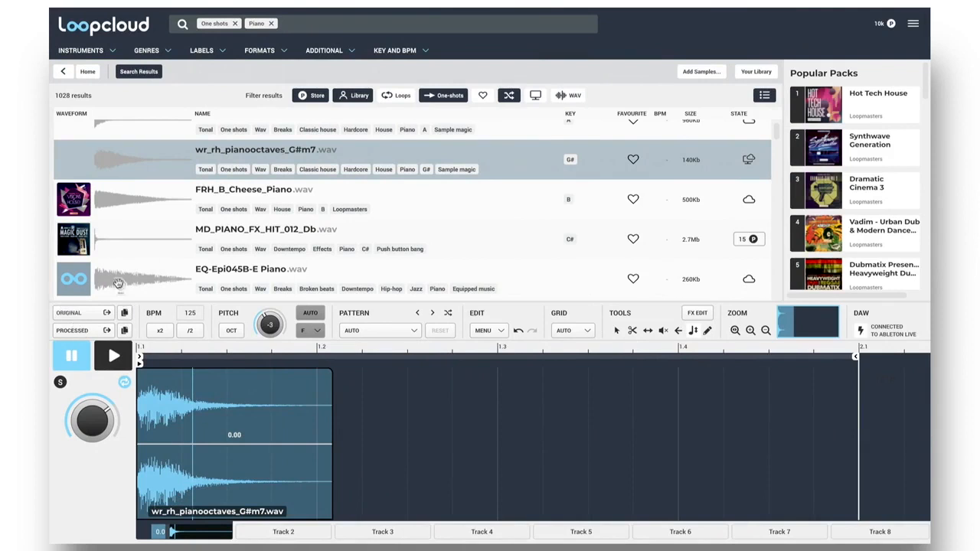
left_click_drag(51, 245, 259, 453)
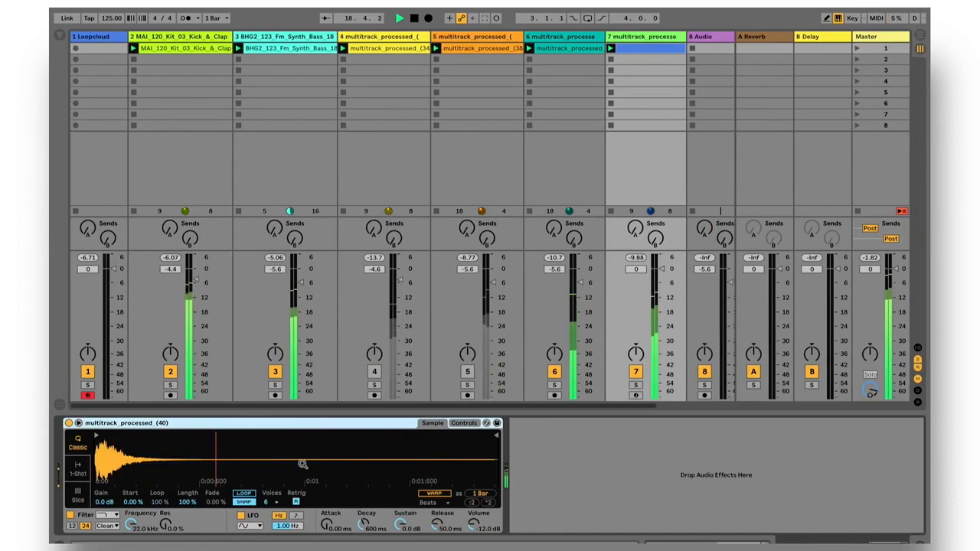
left_click(644, 47)
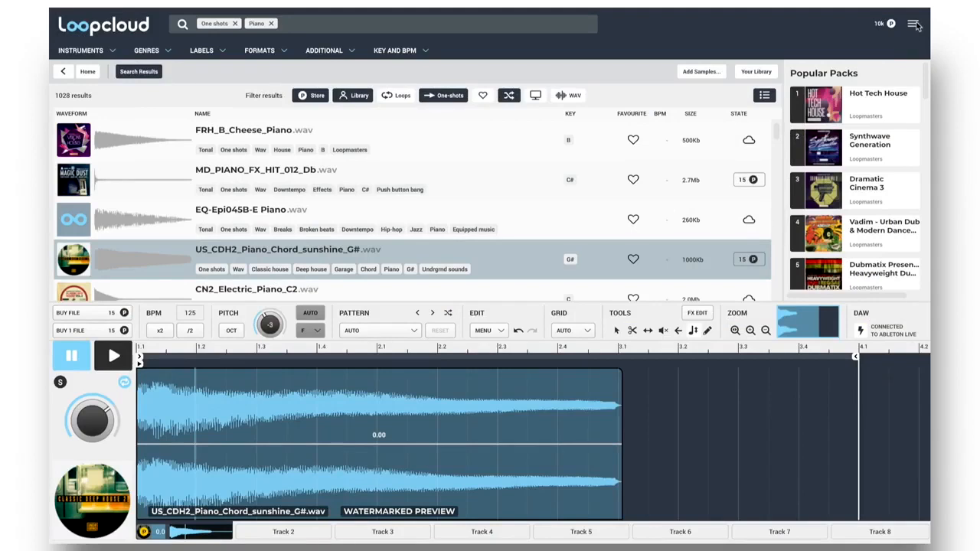
Show the navigation history in Loopcloud in place of the suggestions.
left_click(917, 26)
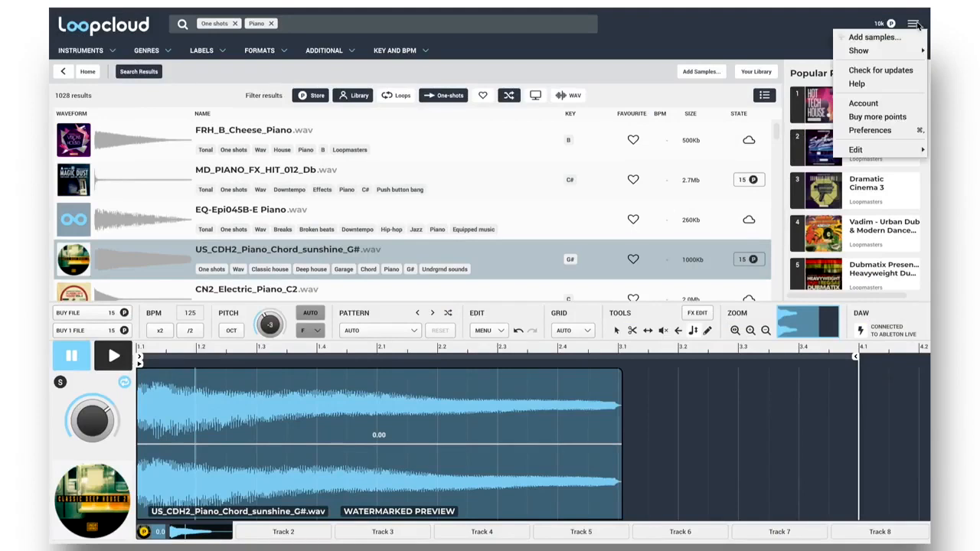
mouse_move(882, 51)
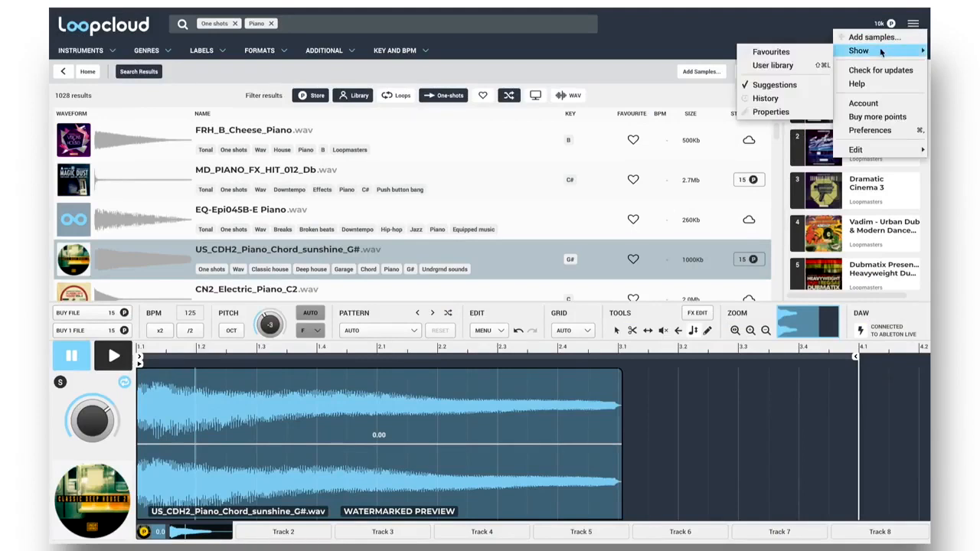
left_click(766, 99)
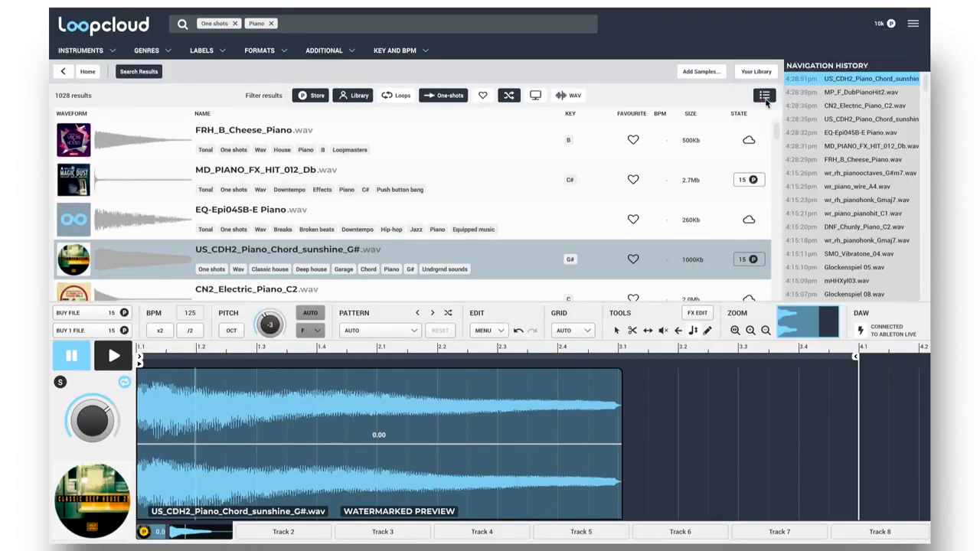
Recall earlier samples from the navigation history, including CN2_Electric_Piano_C2.wav, FRH_B_Cheese_Piano.wav and DNF_Chunly_Piano_C2.wav.
left_click(851, 108)
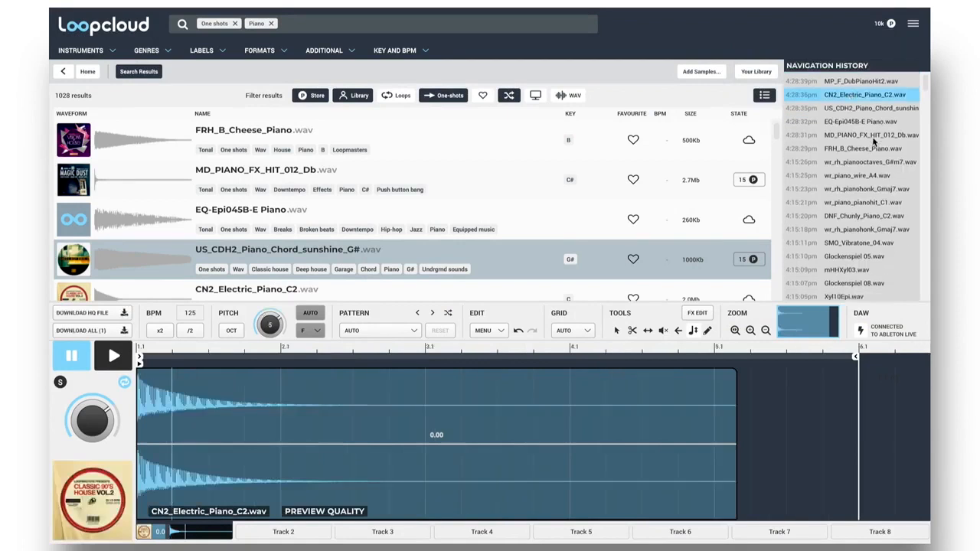
left_click(855, 148)
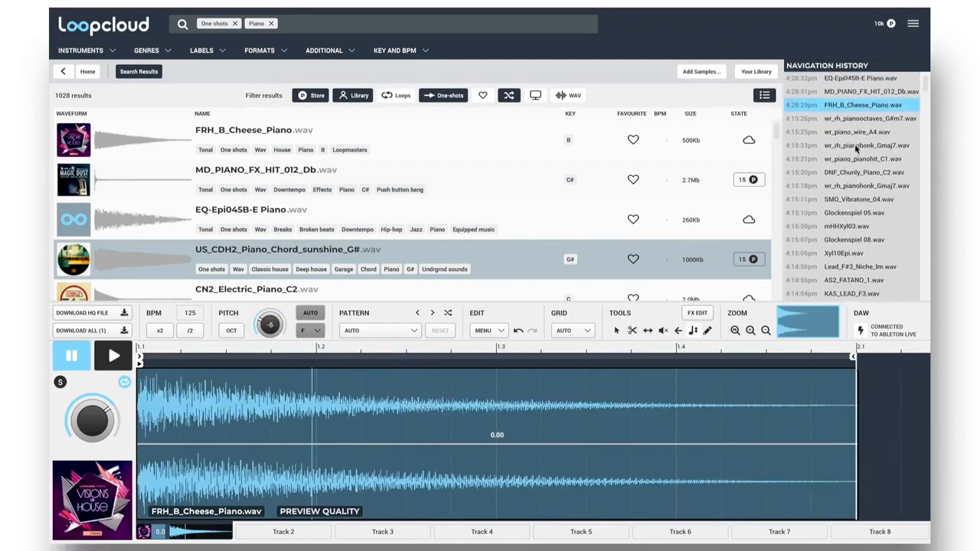
left_click(847, 157)
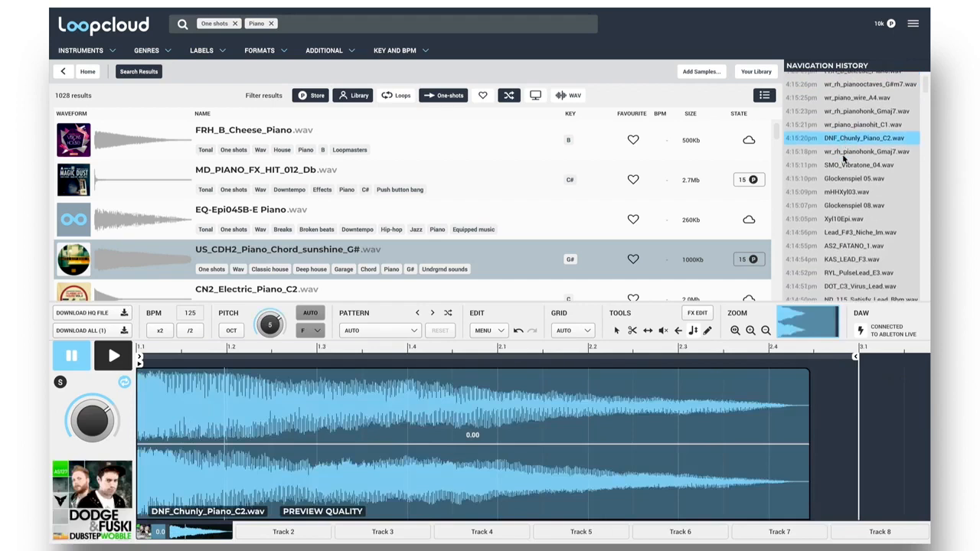
left_click(845, 157)
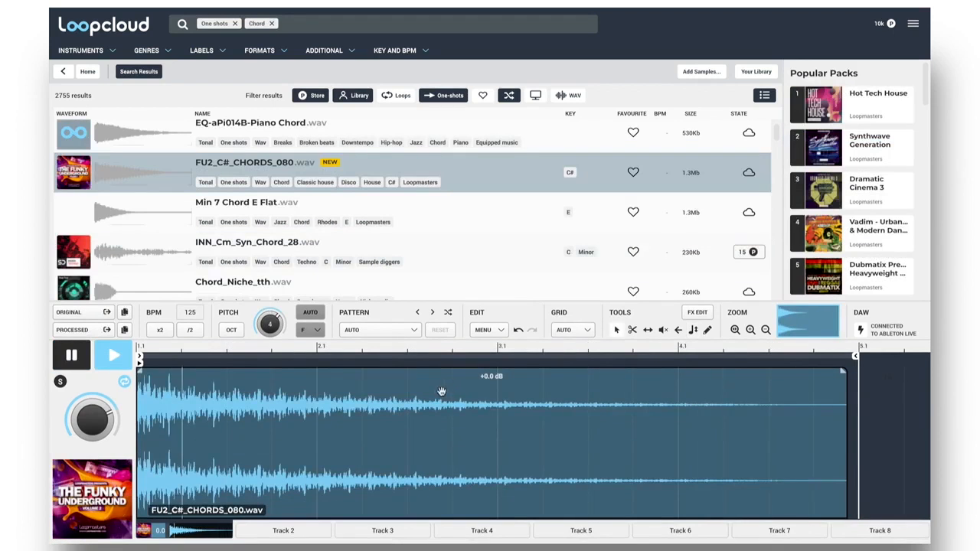
Apply the 1 Bar pattern preset to FU2_C#_CHORDS_080.wav and delete the resulting slice to empty the bar.
left_click(411, 331)
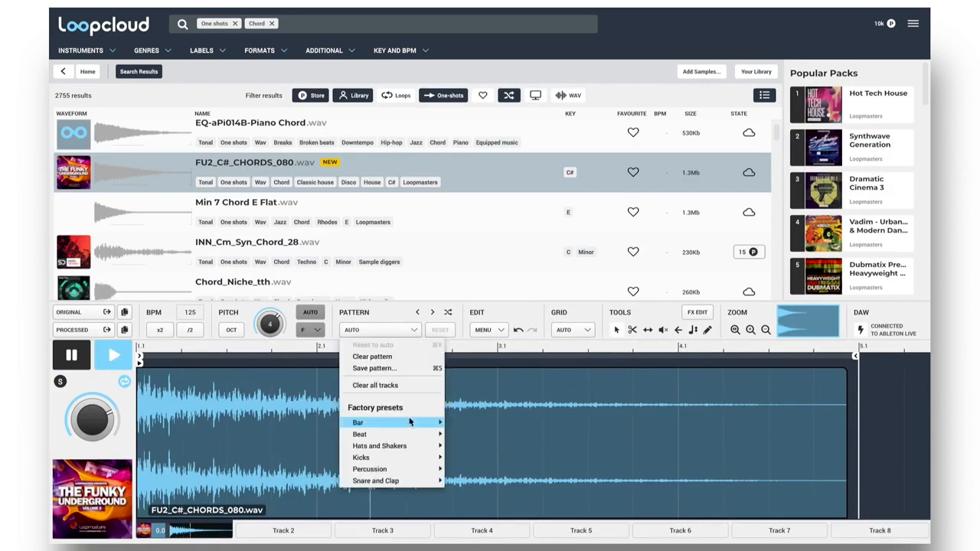
mouse_move(440, 422)
left_click(468, 387)
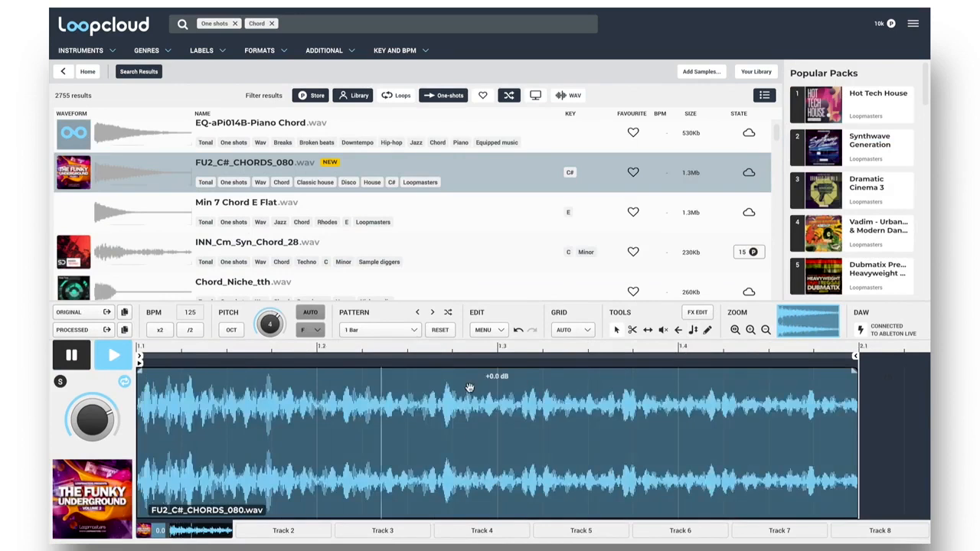
left_click(450, 389)
key("Delete")
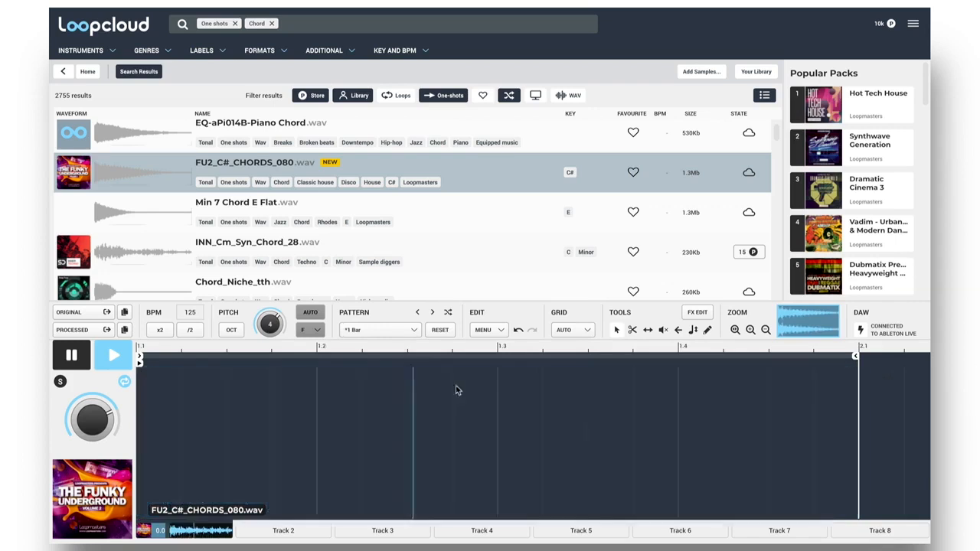
Draw five short chord slices across the empty bar of FU2_C#_CHORDS_080.wav, on sixteenth-note positions 1, 4, 7, 11 and 14.
left_click(708, 333)
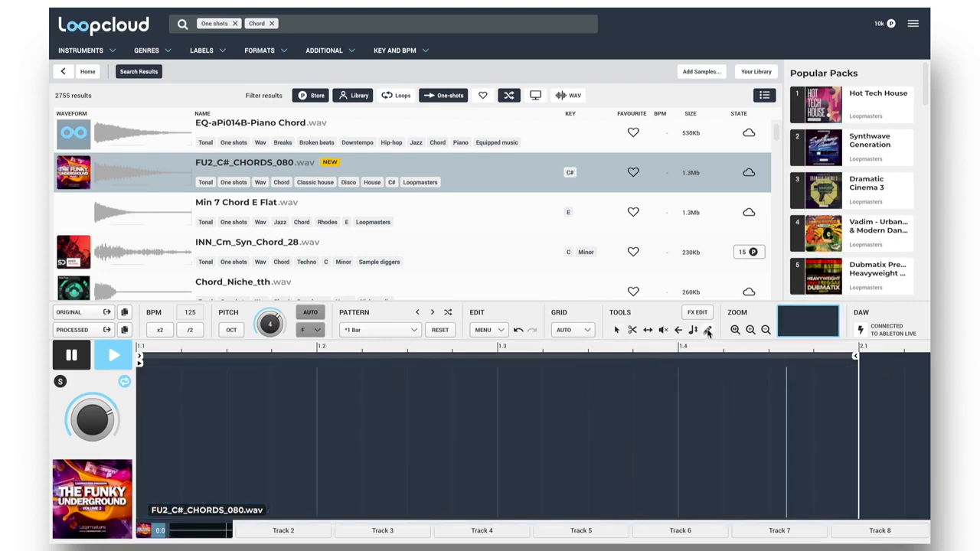
left_click(163, 411)
left_click(291, 409)
left_click(429, 406)
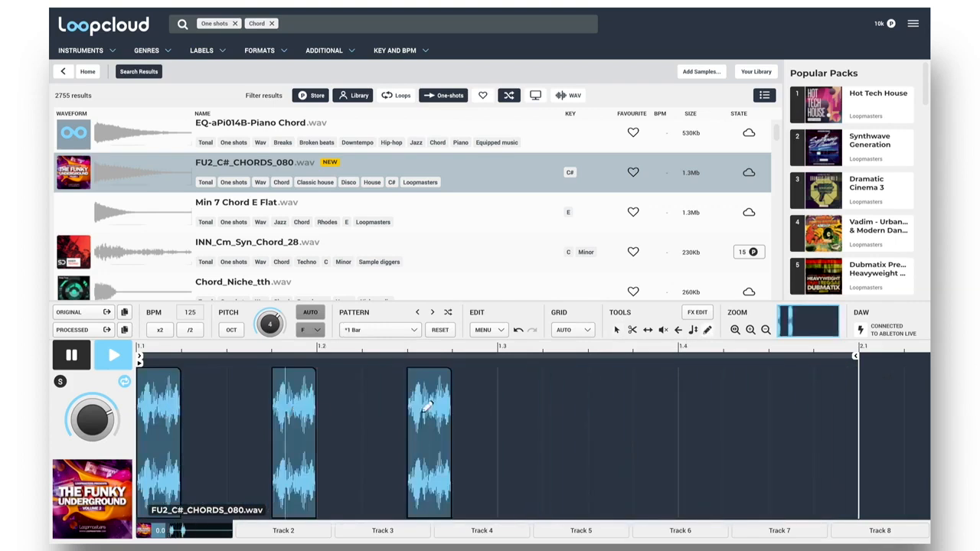
left_click(621, 399)
left_click(763, 394)
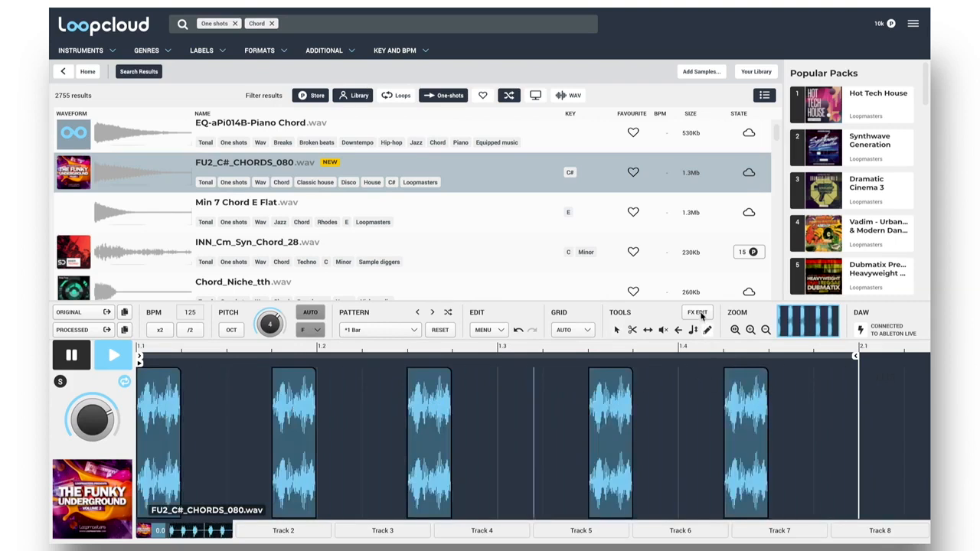
Open the FX editor, add the default Delay to the chord sample and switch its time to tempo sync at 1/8.
left_click(697, 313)
left_click(919, 281)
mouse_move(840, 307)
left_click(785, 287)
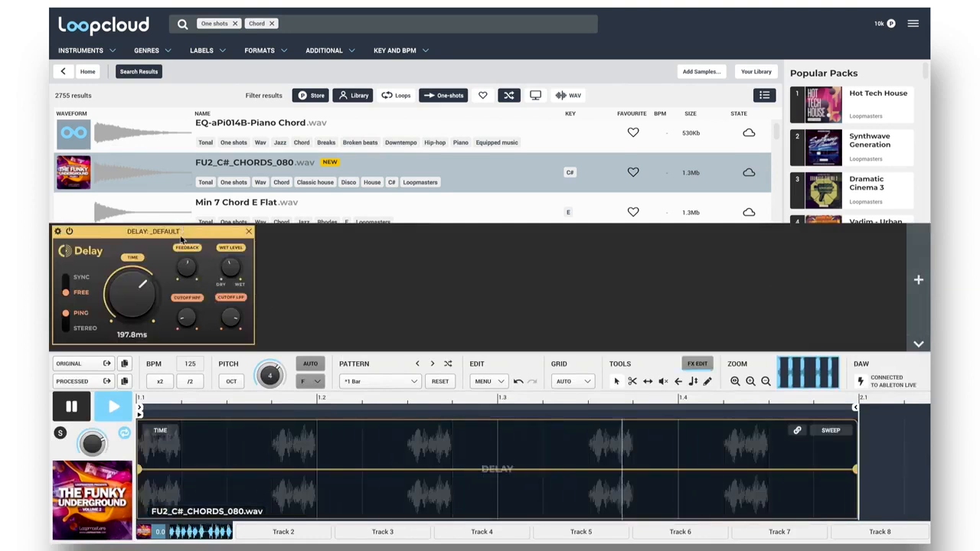
left_click(73, 283)
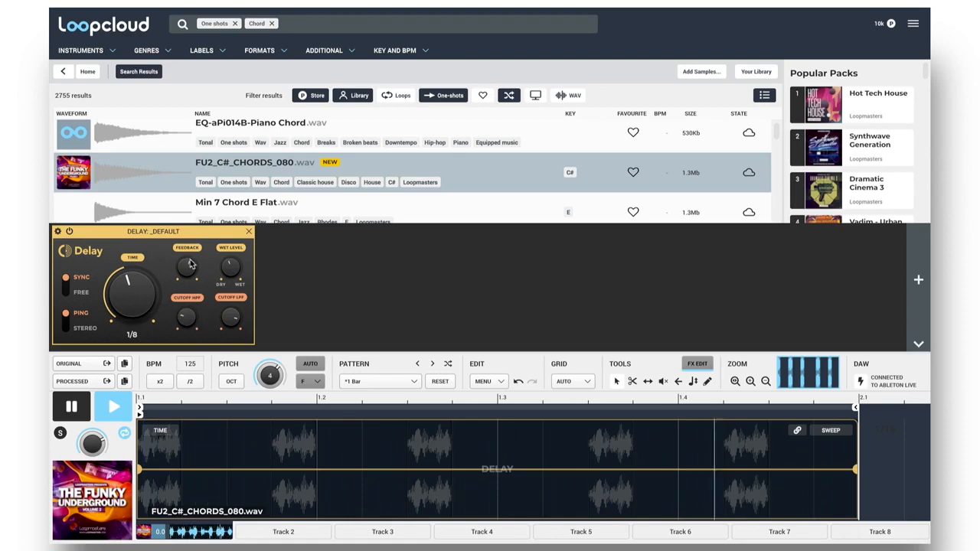
Add a default Reverb 1 effect after the Delay on the chord sample.
left_click(919, 281)
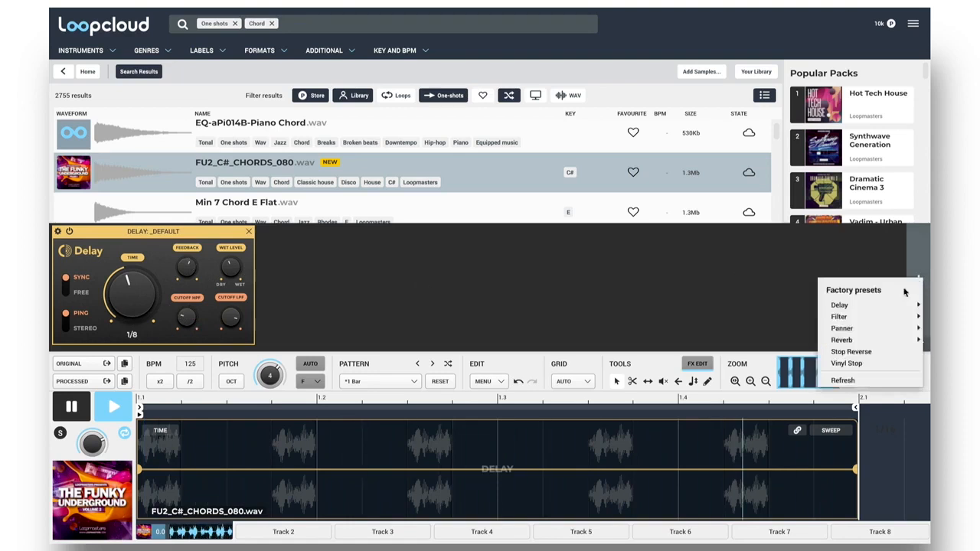
mouse_move(839, 340)
left_click(788, 339)
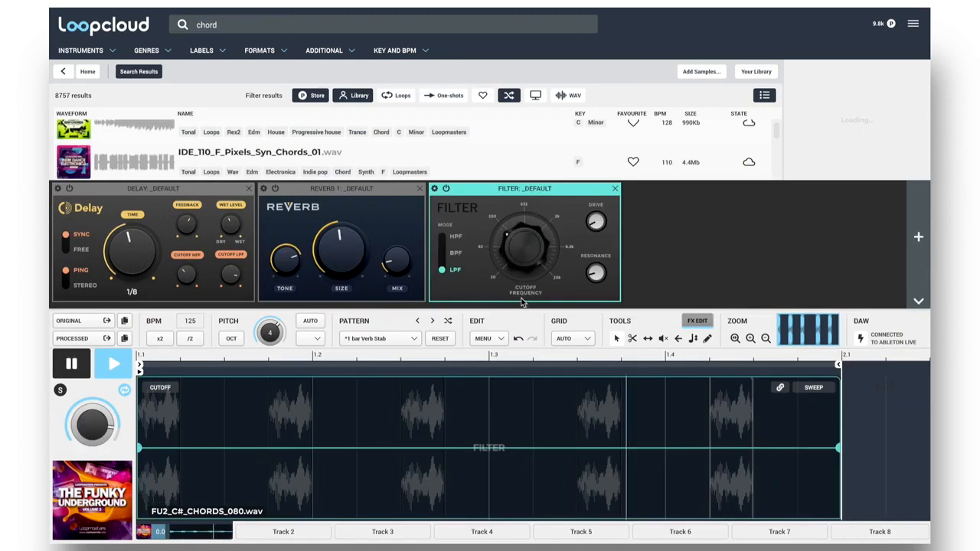
Automate the filter cutoff, splitting it at 1.3 and halfway to 1.4, falling from high at the start and rising again toward the bar's end.
left_click(488, 448)
left_click_drag(139, 448, 139, 380)
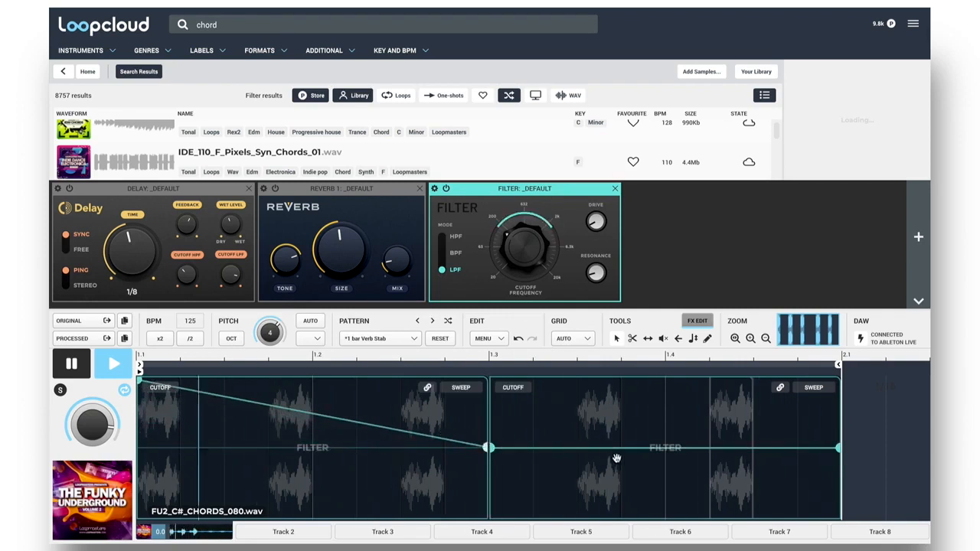
left_click(577, 448)
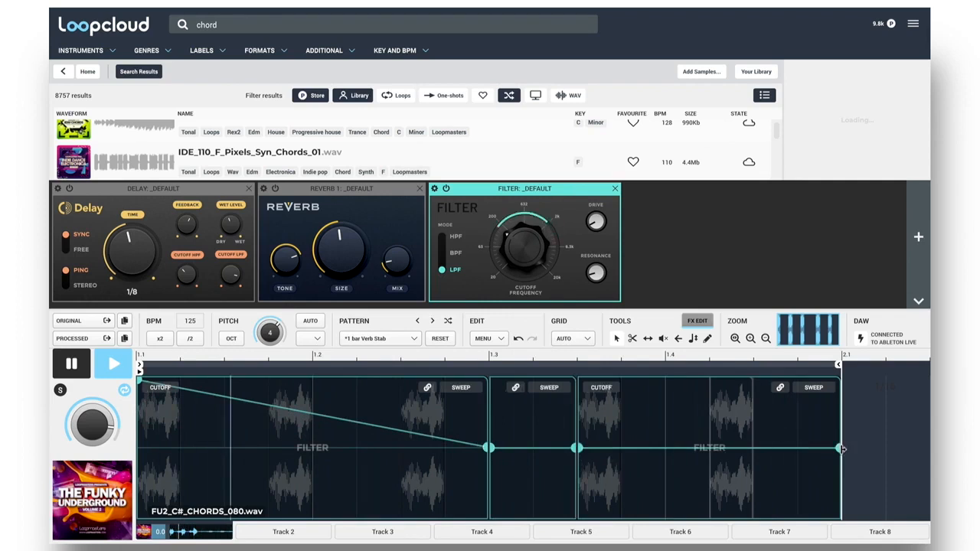
left_click_drag(839, 448, 839, 387)
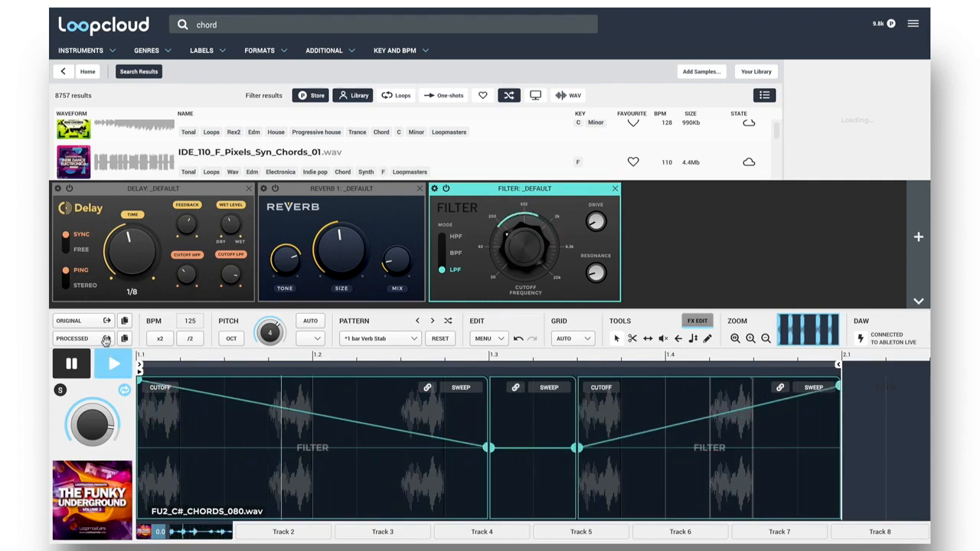
Pause the preview, place the processed chord loop in track 8's first clip slot in Ableton Live, and launch it with a brief solo audition.
key("space")
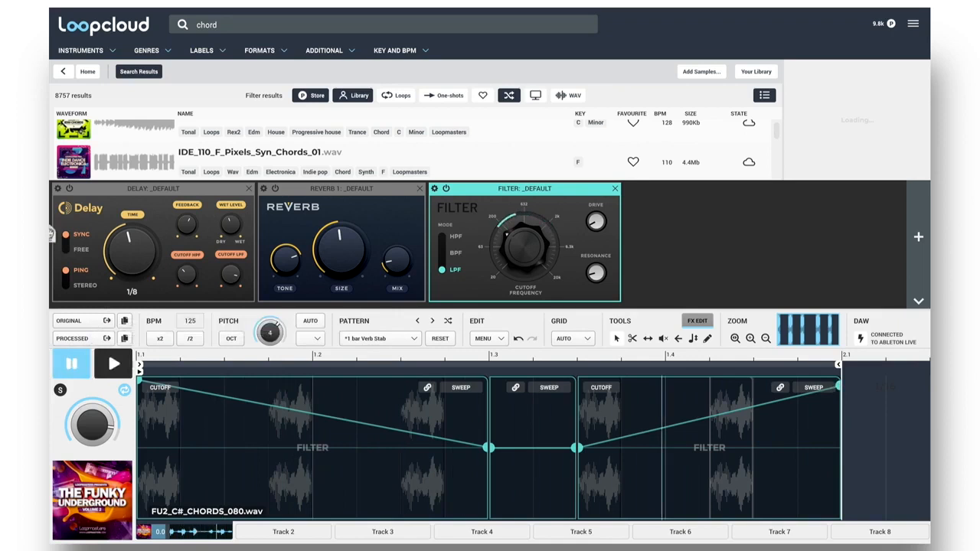
left_click_drag(50, 234, 651, 50)
left_click(648, 48)
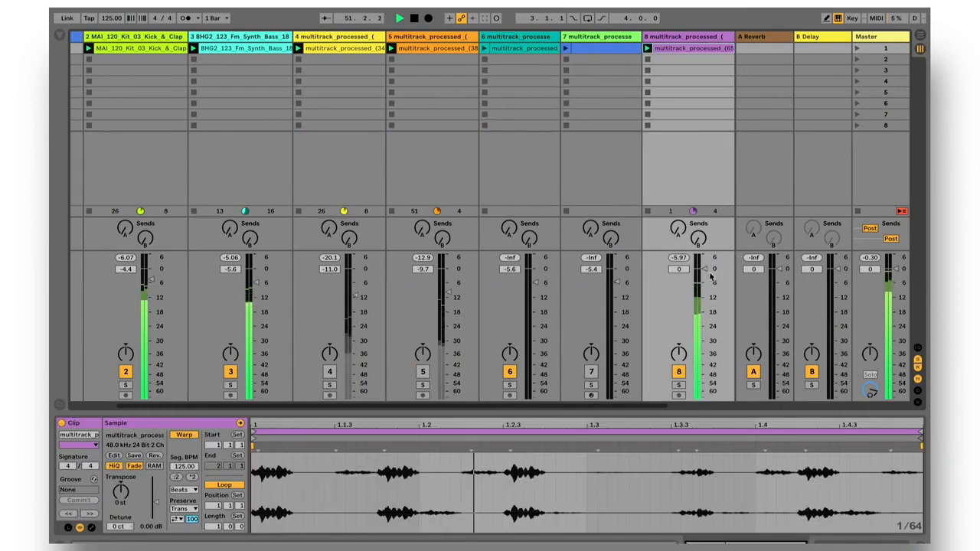
left_click(679, 386)
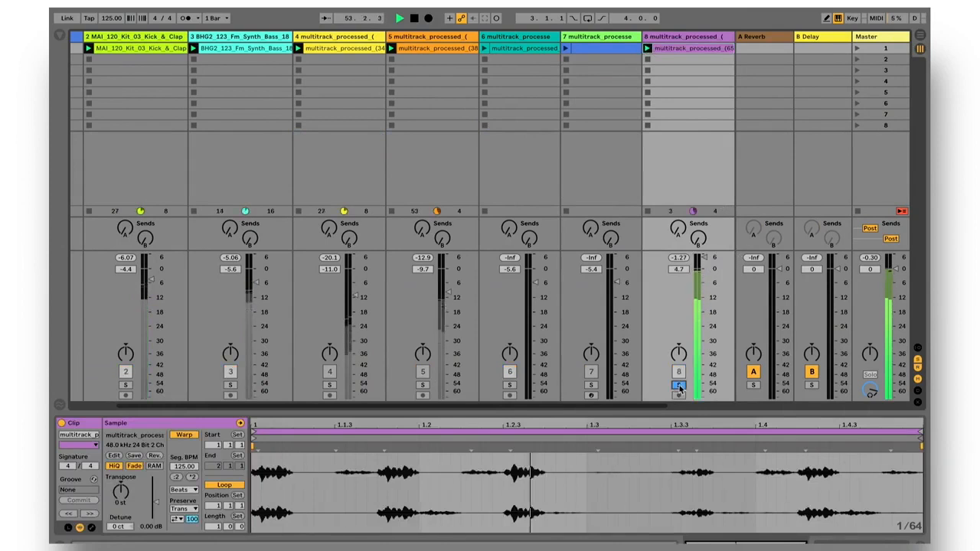
left_click(679, 386)
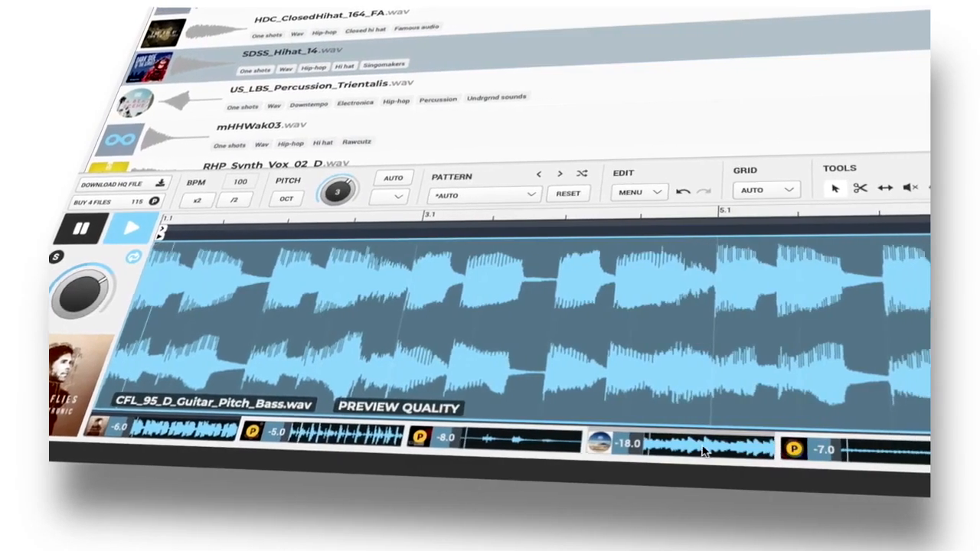
left_click(705, 451)
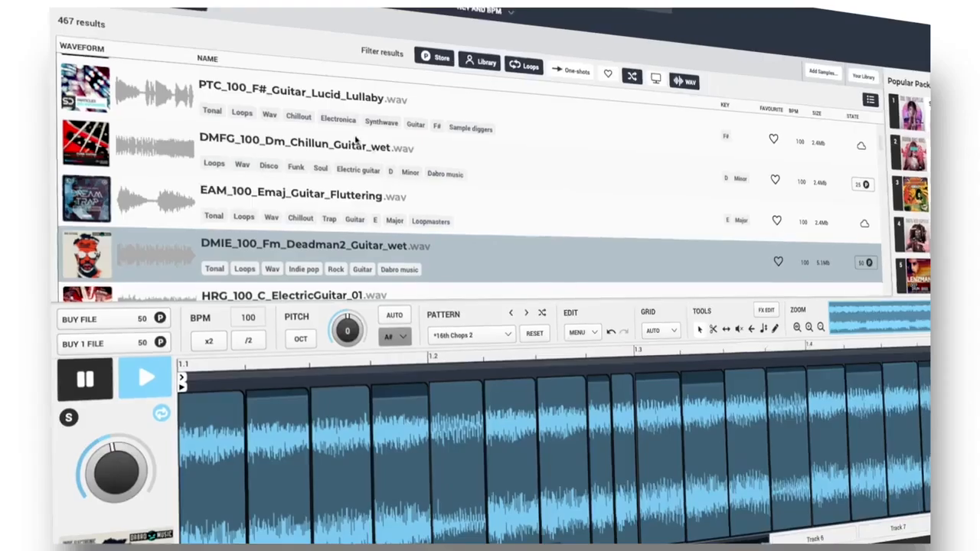
In Loopcloud, audition PTC_100_F#_Guitar_Lucid_Lullaby.wav and EAM_100_Emaj_Guitar_Fluttering.wav, and set the pitch of the latter to -3.
left_click(325, 96)
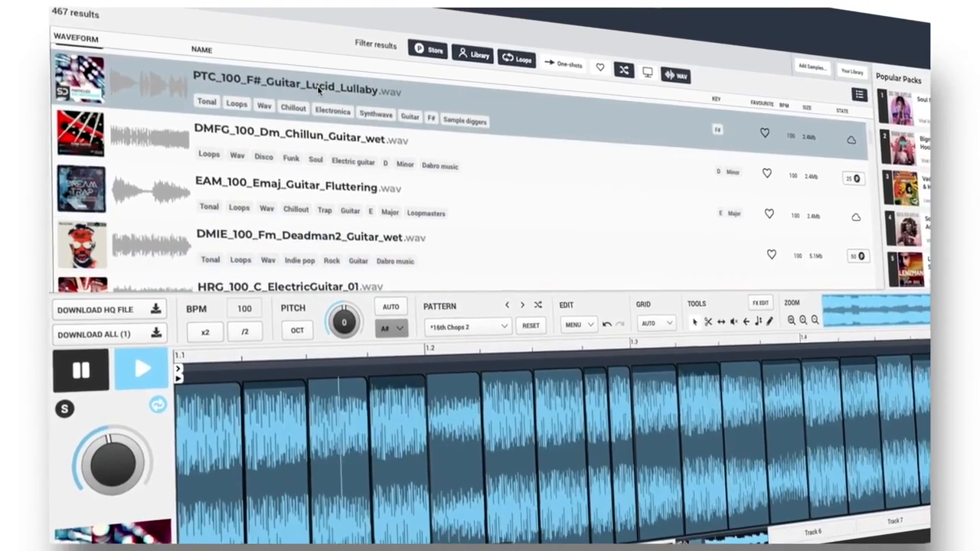
left_click(328, 191)
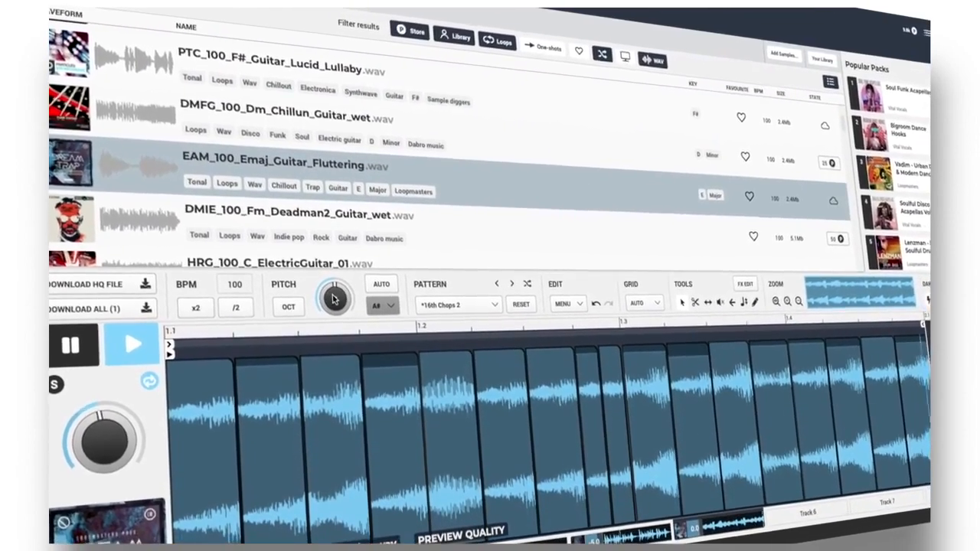
left_click_drag(333, 304, 332, 313)
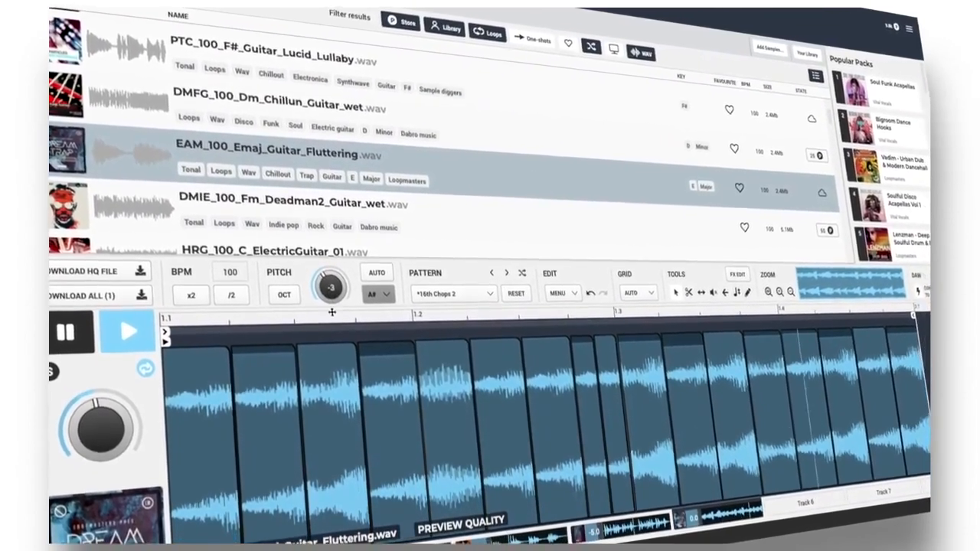